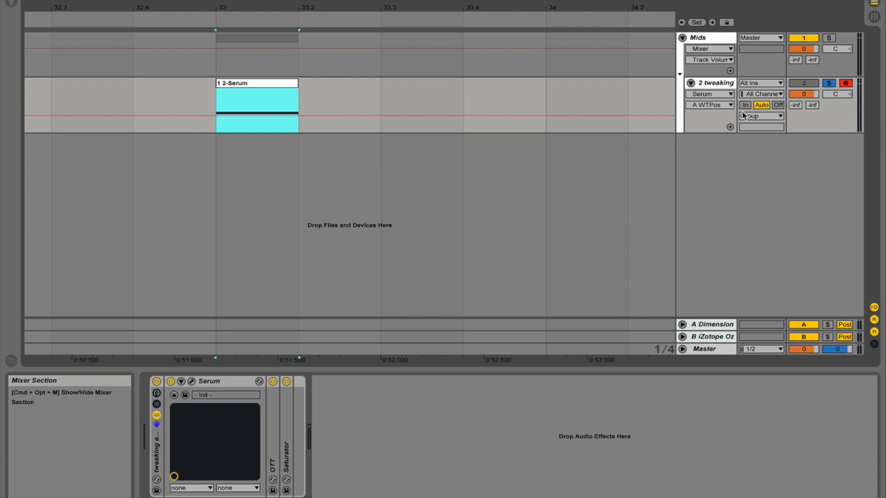
Review the Serum patch on the tweaking and resampling bass track.
{"action": "left_click", "coordinate": [715, 83]}
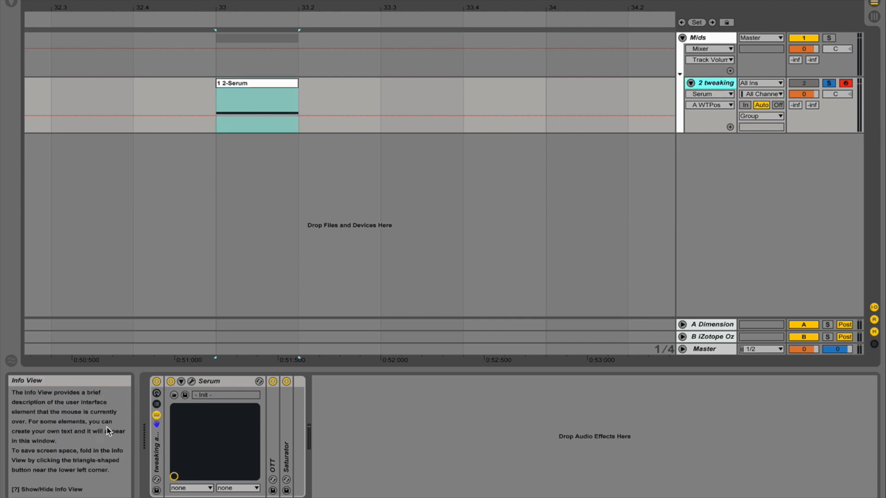
{"action": "left_click", "coordinate": [192, 381]}
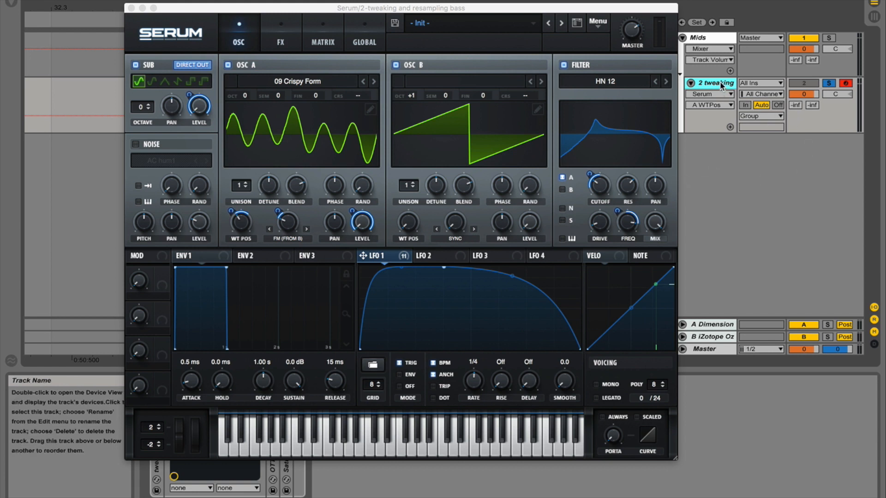
{"action": "left_click", "coordinate": [135, 8]}
Insert an audio track below the Serum track and set its input to 2-tweaking and resampling bass.
{"action": "left_click", "coordinate": [784, 147]}
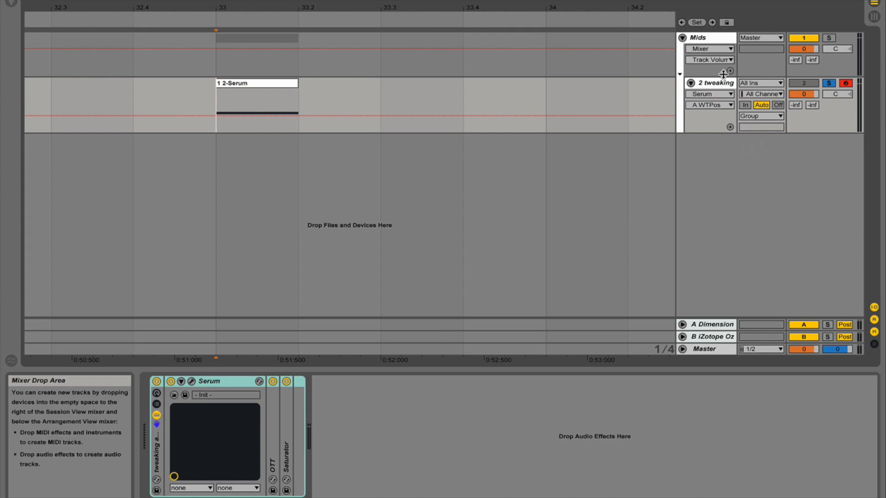
{"action": "key", "text": "ctrl+t"}
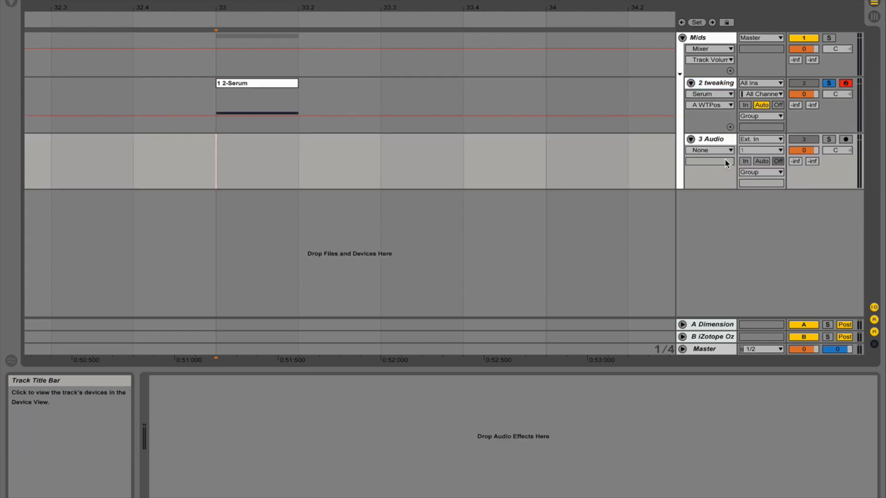
{"action": "left_click", "coordinate": [770, 139]}
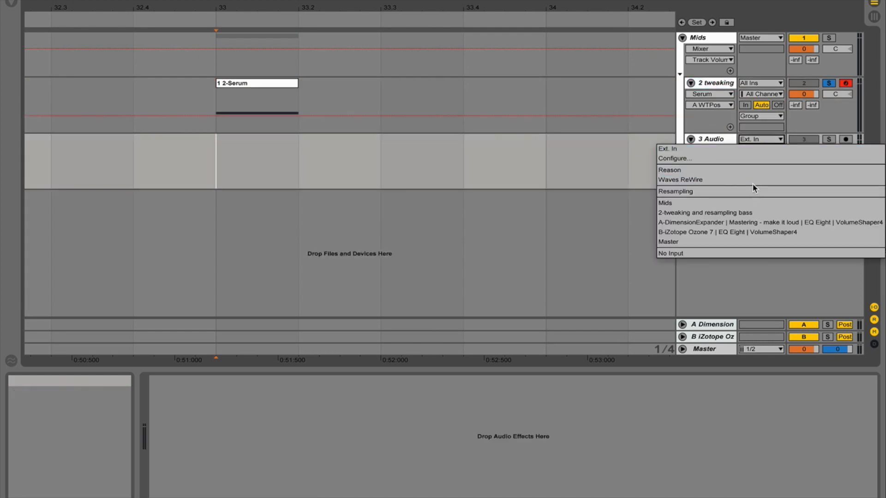
{"action": "left_click", "coordinate": [743, 213]}
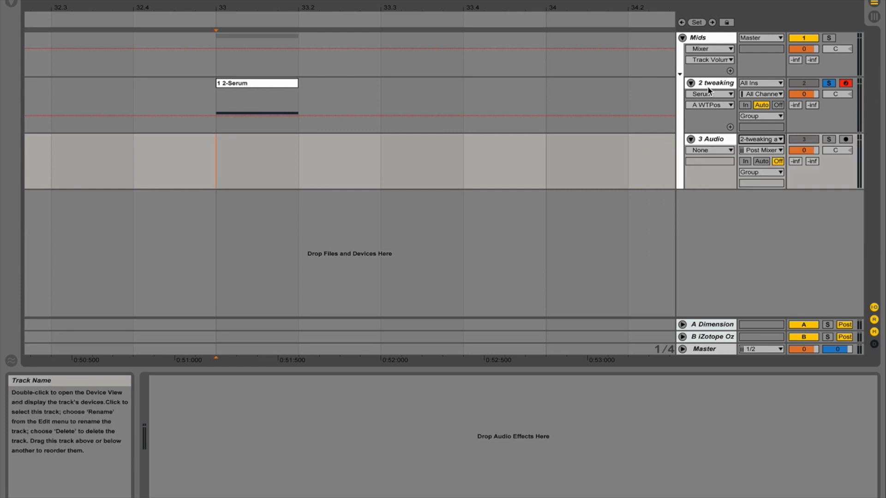
Show the bass track's device chain with the OTT and Saturator settings unfolded.
{"action": "left_click", "coordinate": [708, 84]}
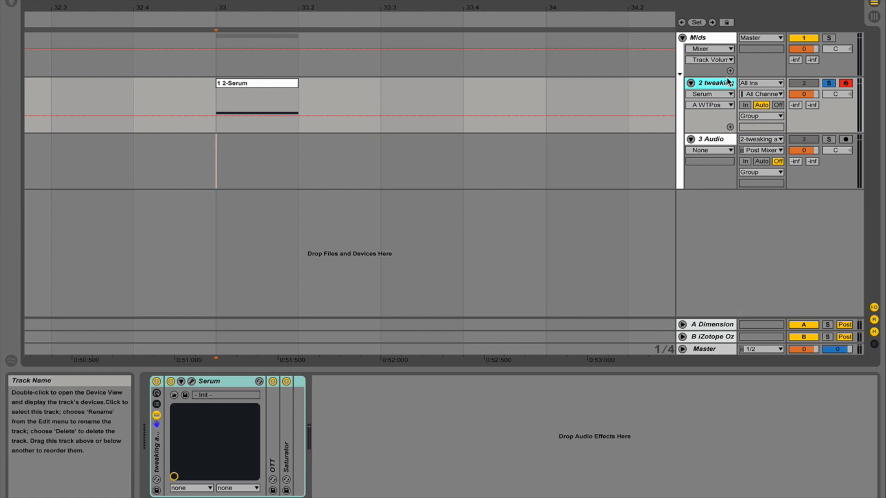
{"action": "left_click", "coordinate": [245, 98]}
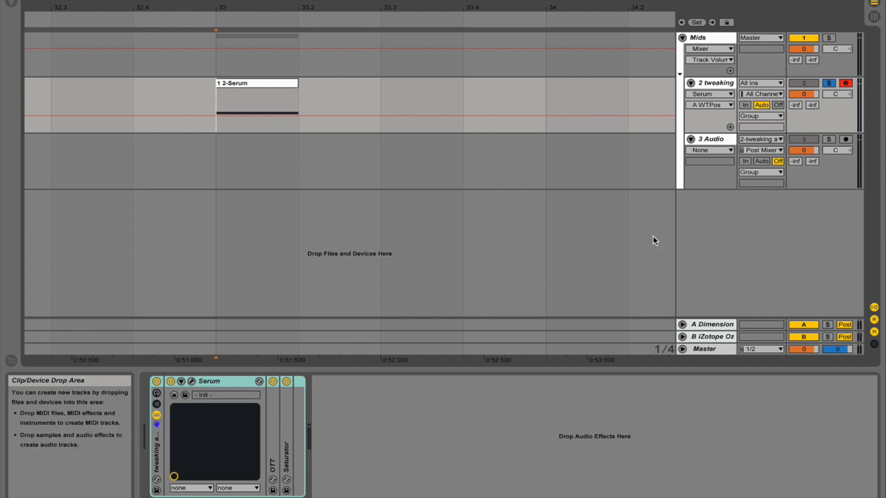
{"action": "double_click", "coordinate": [272, 438]}
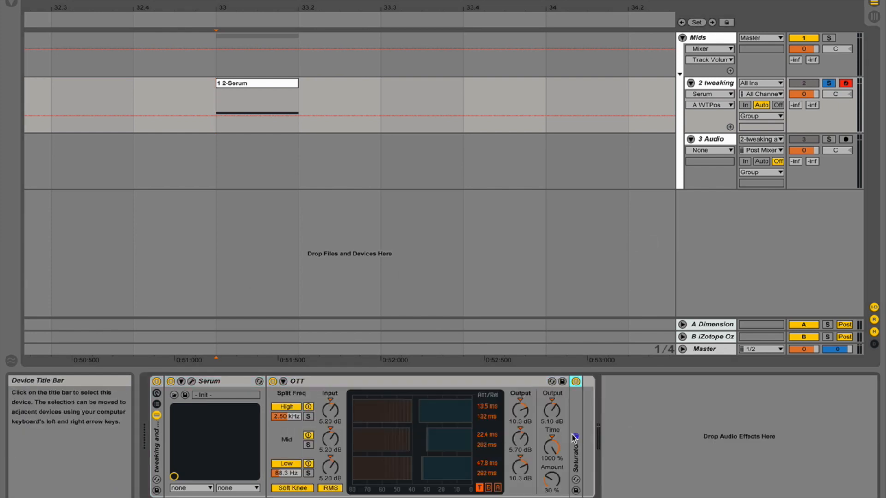
{"action": "double_click", "coordinate": [575, 452]}
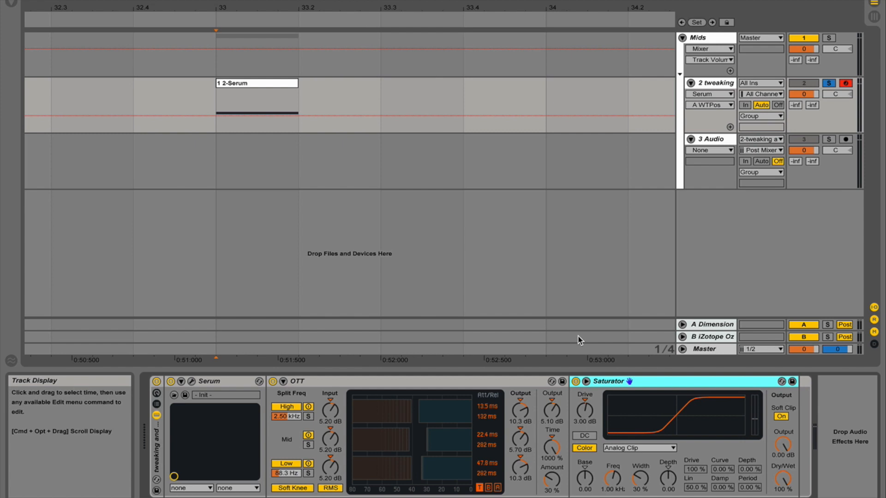
Arm the new audio track, record the Serum clip from bar 33 into it, and select the recording's first beat.
{"action": "left_click", "coordinate": [705, 140]}
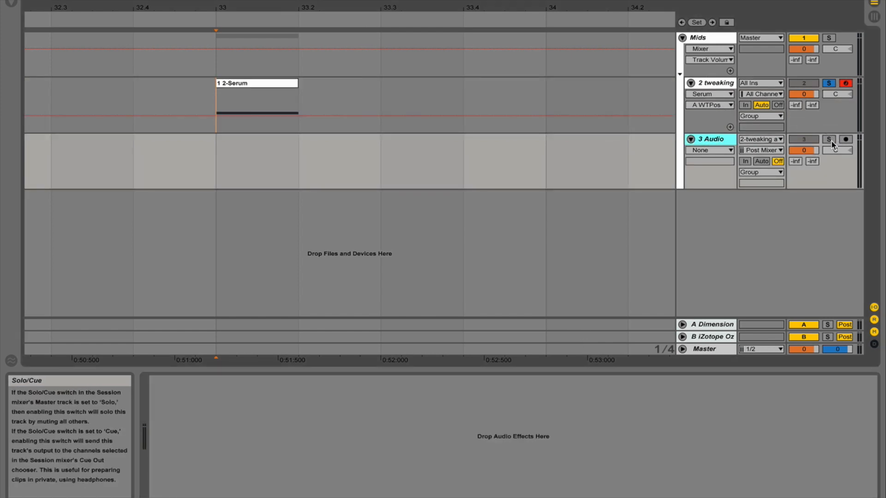
{"action": "key", "text": "Up"}
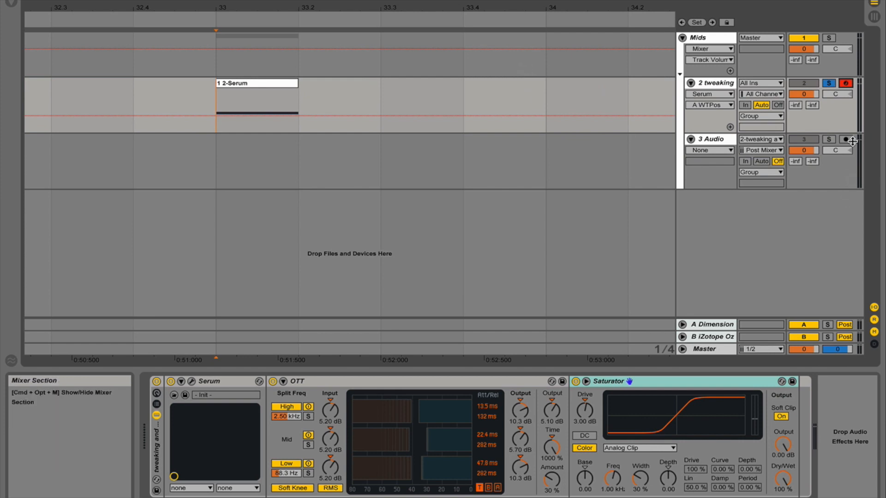
{"action": "left_click", "coordinate": [847, 141]}
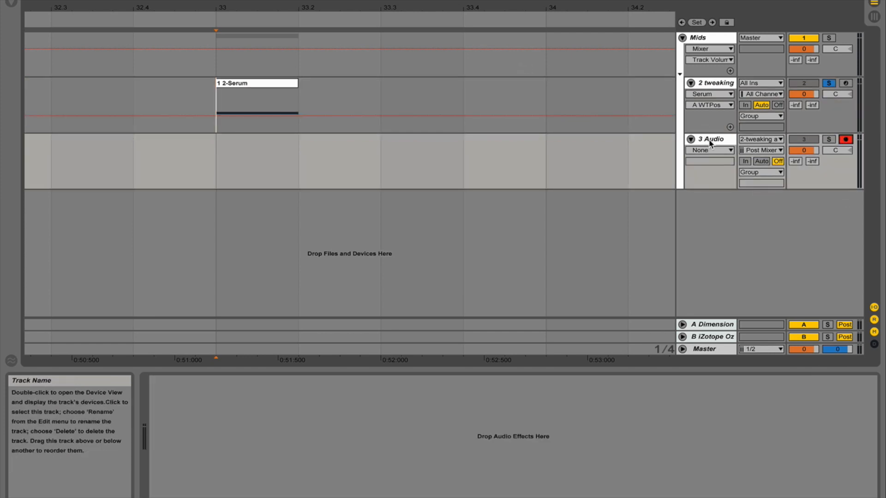
{"action": "left_click", "coordinate": [226, 83]}
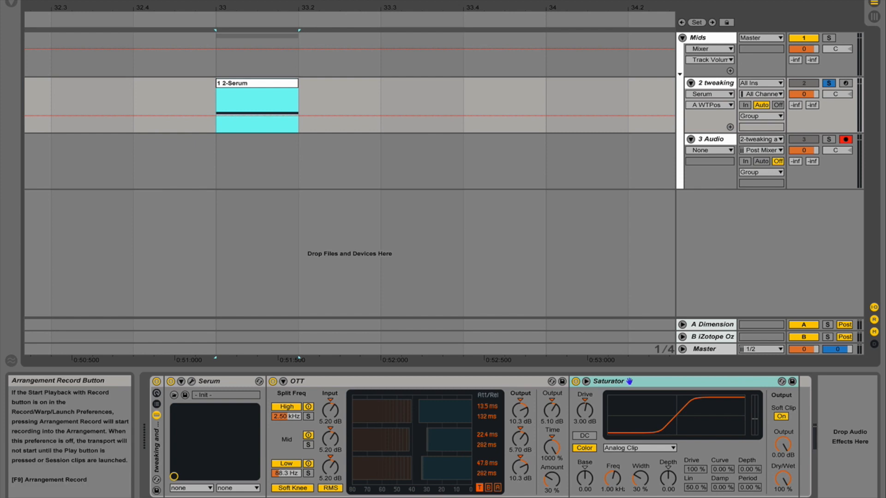
{"action": "left_click", "coordinate": [361, 1]}
{"action": "key", "text": "space"}
{"action": "left_click_drag", "start_coordinate": [225, 173], "coordinate": [300, 159]}
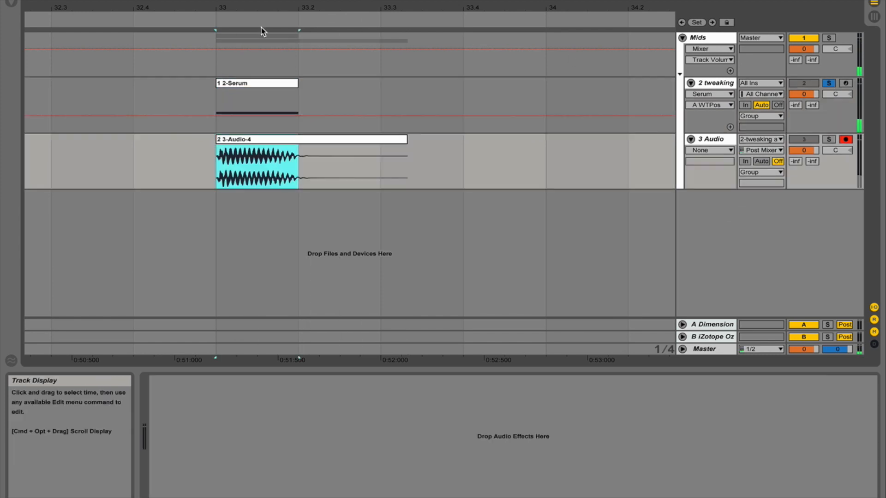
Move the Serum clip one beat later to 33.2 and review the Serum patch settings.
{"action": "left_click", "coordinate": [241, 84]}
{"action": "left_click_drag", "start_coordinate": [242, 84], "coordinate": [365, 108]}
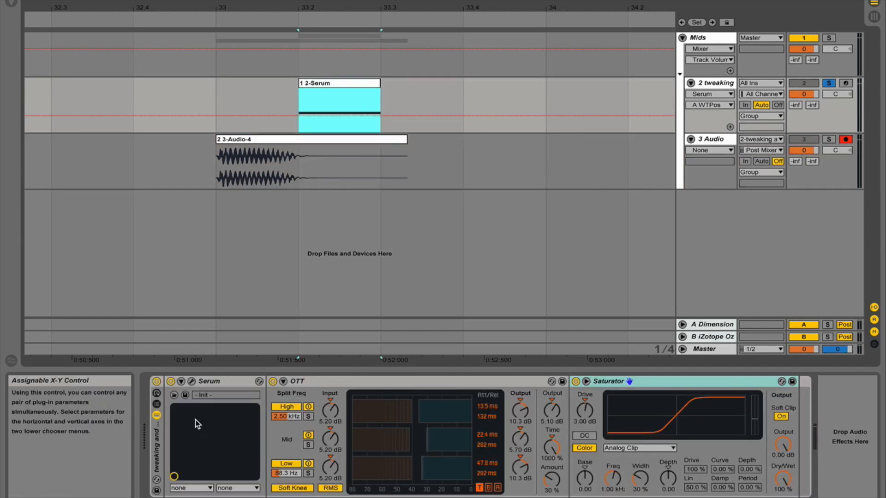
{"action": "left_click", "coordinate": [191, 381]}
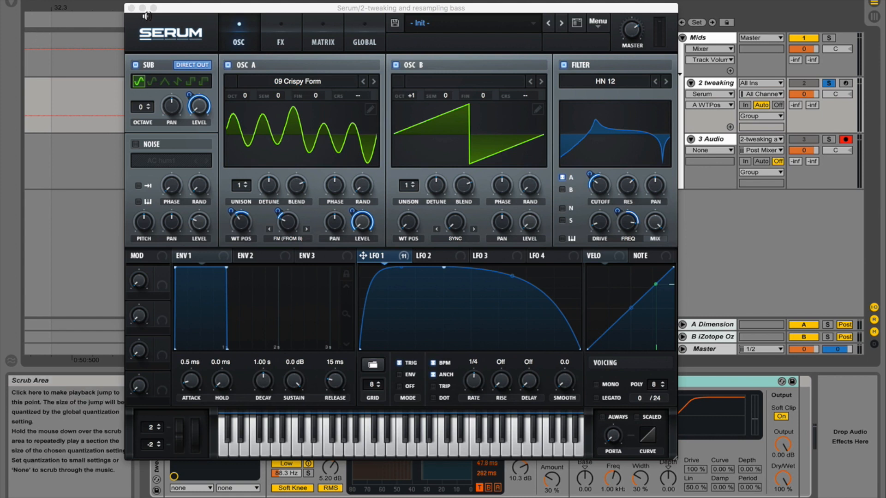
{"action": "left_click", "coordinate": [132, 8]}
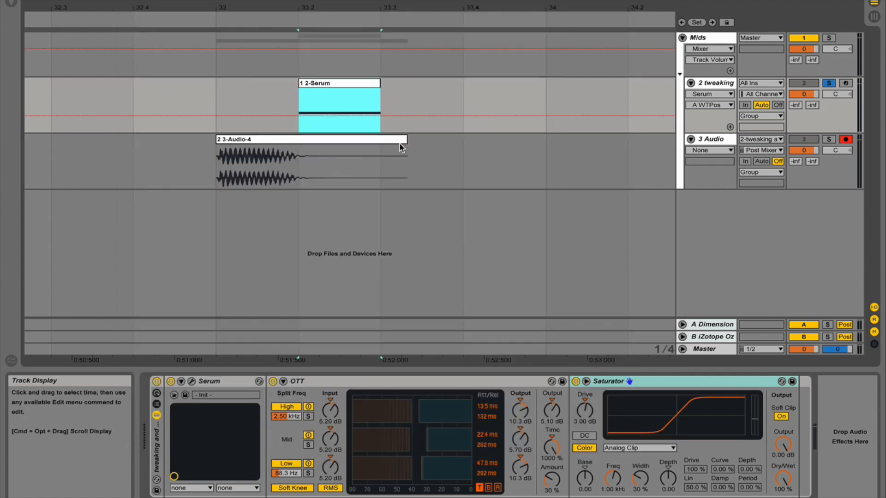
Save the bass track's instrument rack as a preset named kompany sound 1, and hide the browser and device view.
{"action": "left_click", "coordinate": [708, 85]}
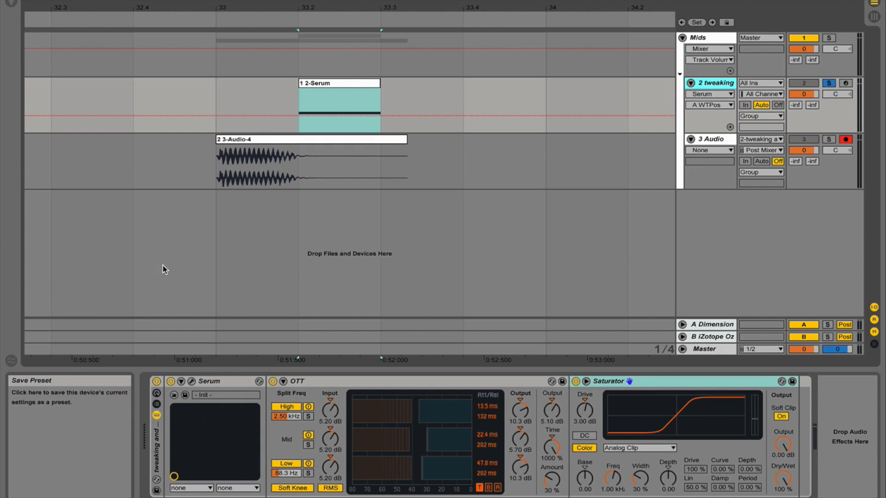
{"action": "left_click", "coordinate": [157, 490]}
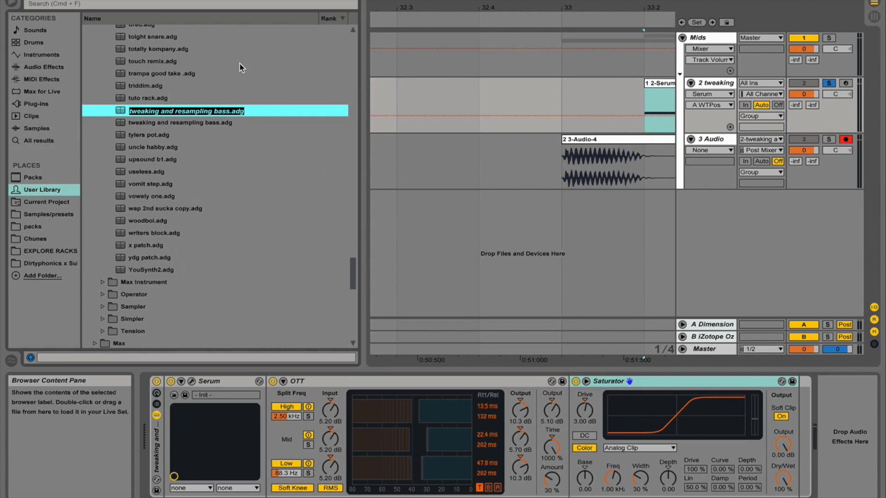
{"action": "type", "text": "kompany sound 1"}
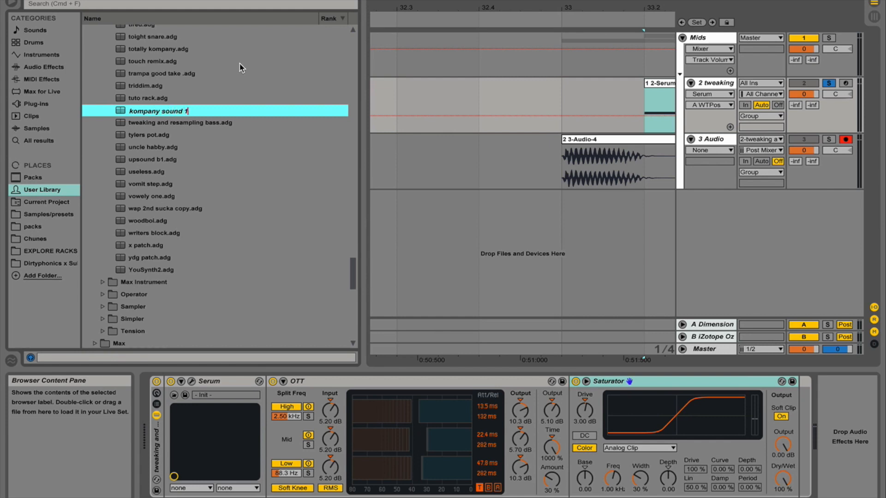
{"action": "key", "text": "Return"}
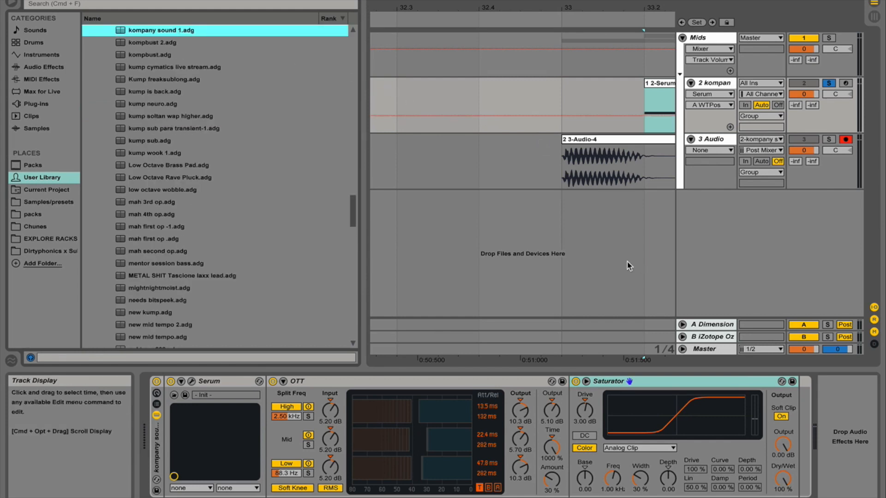
{"action": "left_click", "coordinate": [572, 170]}
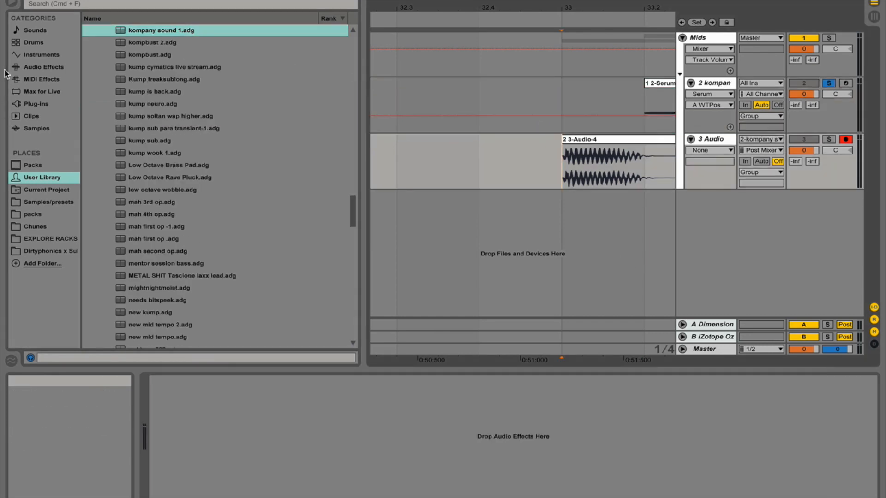
{"action": "left_click", "coordinate": [11, 4]}
{"action": "left_click", "coordinate": [873, 497]}
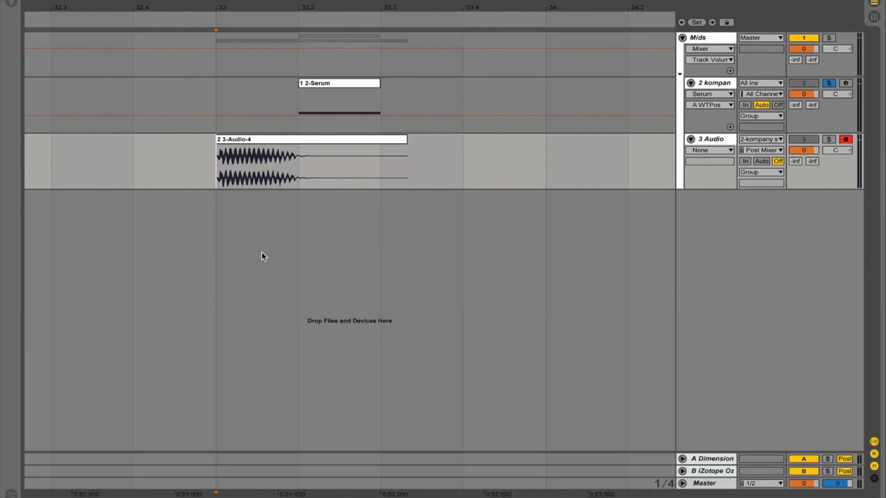
Bring back the bass track's device chain and examine the modulated oscillator controls in its Serum patch.
{"action": "left_click", "coordinate": [294, 101]}
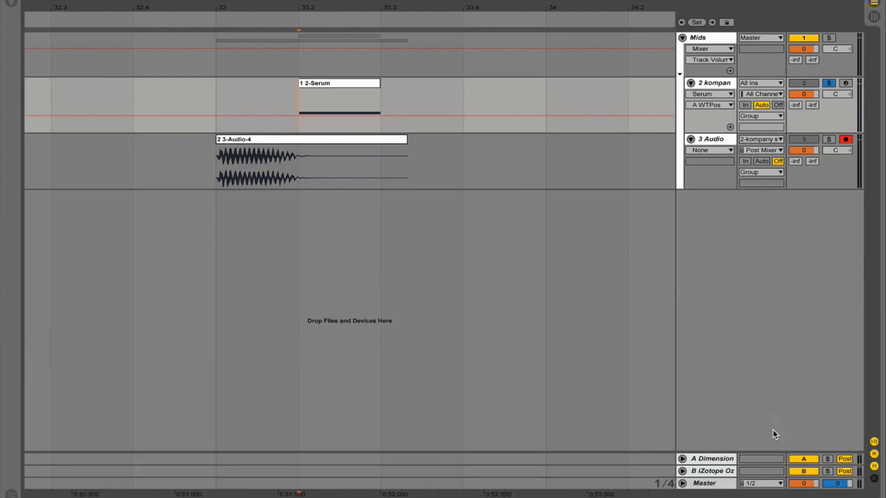
{"action": "left_click", "coordinate": [874, 496]}
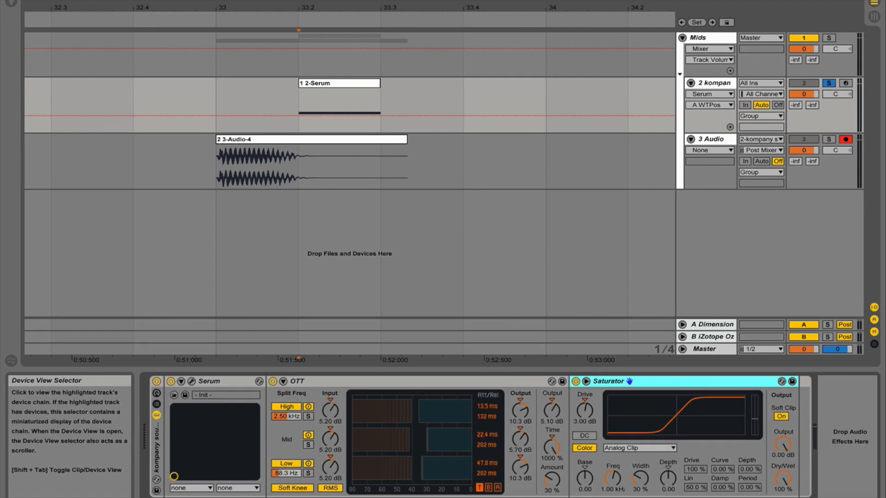
{"action": "left_click", "coordinate": [290, 95]}
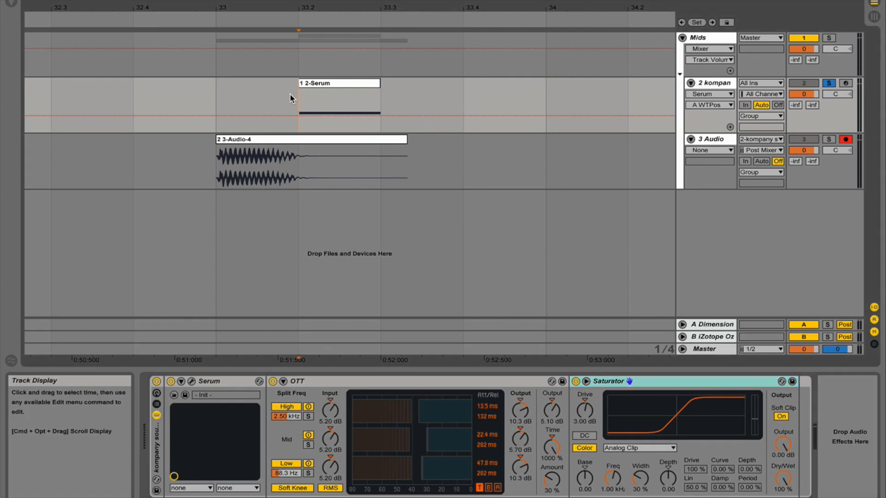
{"action": "left_click", "coordinate": [191, 381]}
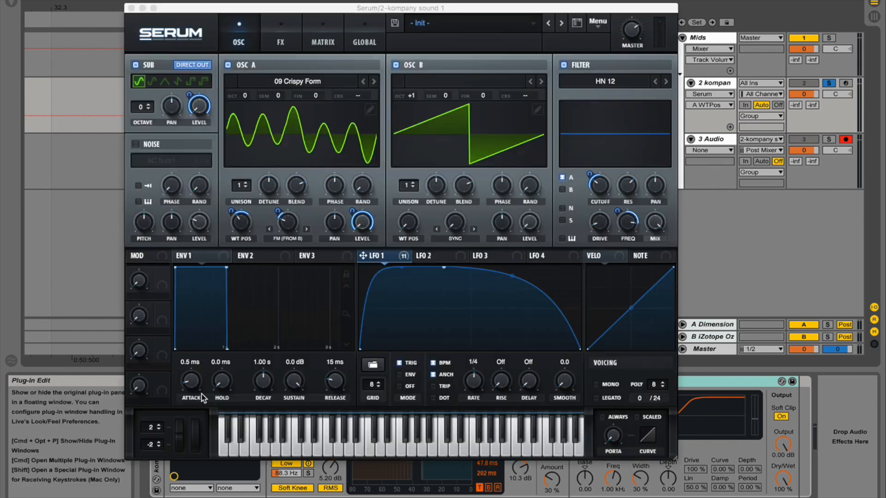
{"action": "left_click", "coordinate": [732, 83]}
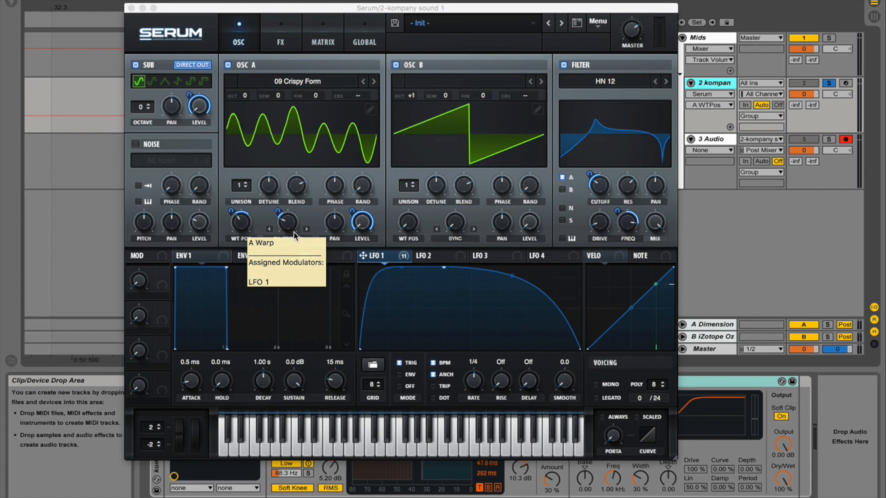
{"action": "key", "text": "super+alt+p"}
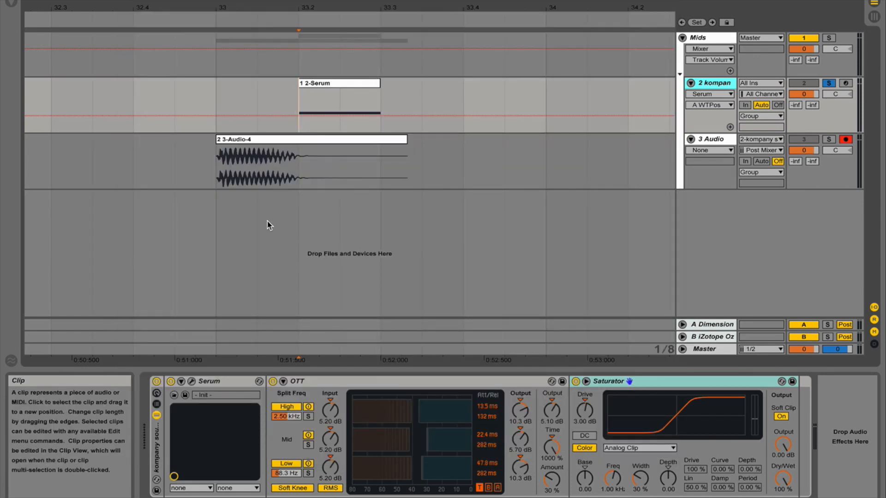
Shorten the Serum clip at 33.2 to half a beat on the 1/8 grid.
{"action": "left_click_drag", "start_coordinate": [218, 170], "coordinate": [282, 177]}
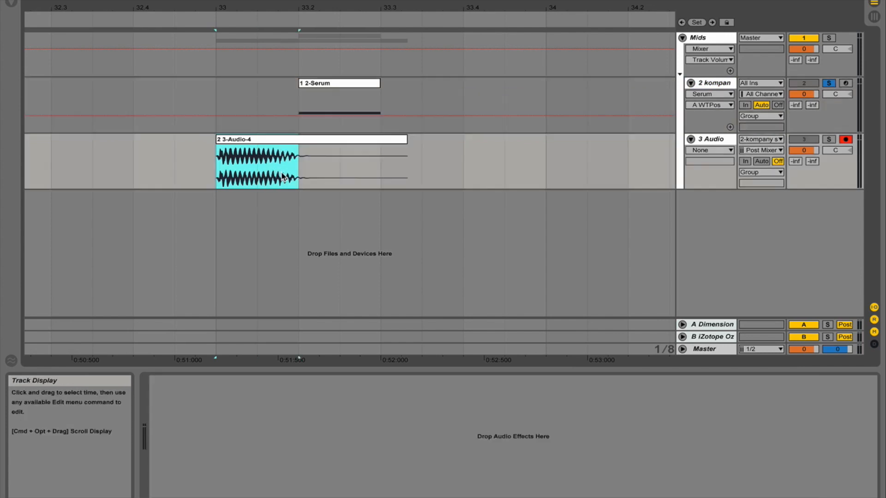
{"action": "left_click", "coordinate": [357, 86]}
{"action": "left_click_drag", "start_coordinate": [358, 88], "coordinate": [348, 87]}
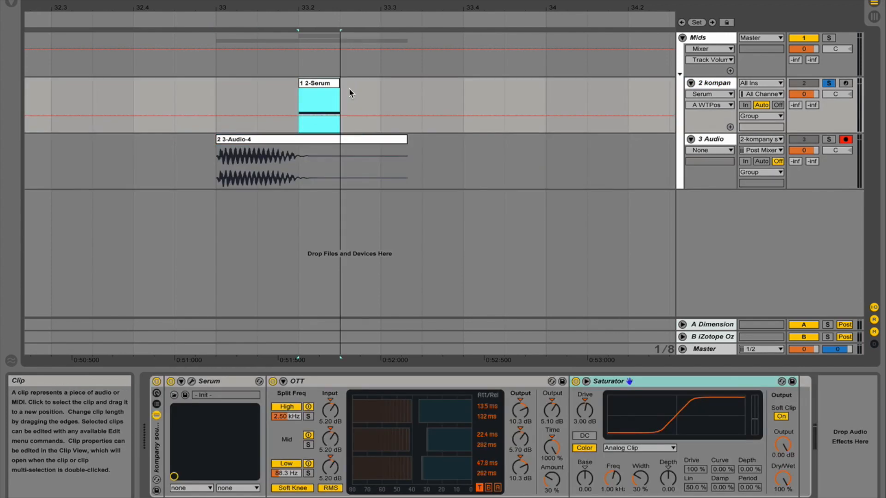
{"action": "left_click", "coordinate": [300, 103]}
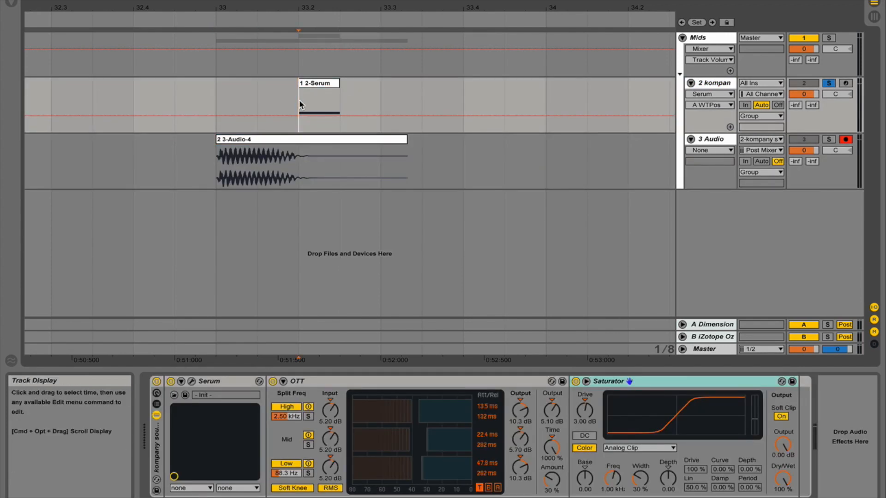
Copy the Serum clip at 33.2 to 33.3 and extend the copy to end at bar 34.
{"action": "left_click_drag", "start_coordinate": [299, 102], "coordinate": [395, 109]}
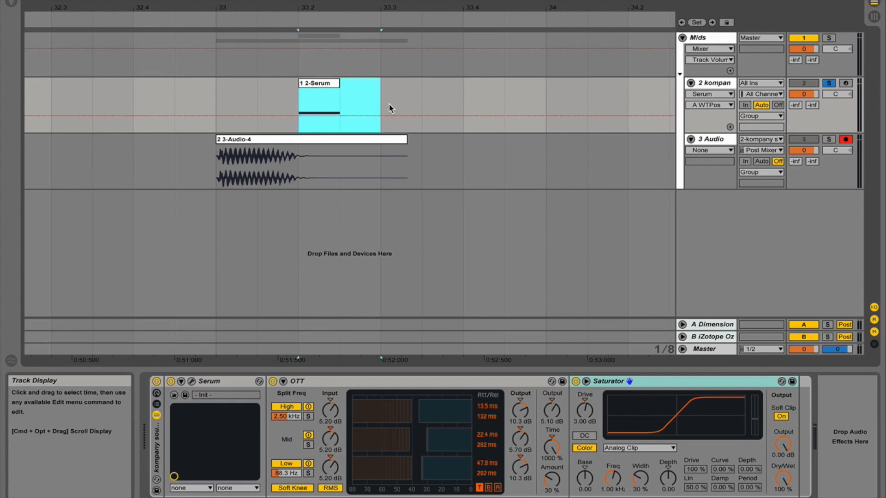
{"action": "left_click", "coordinate": [315, 99]}
{"action": "left_click", "coordinate": [321, 83]}
{"action": "key", "text": "super+c"}
{"action": "left_click", "coordinate": [384, 97]}
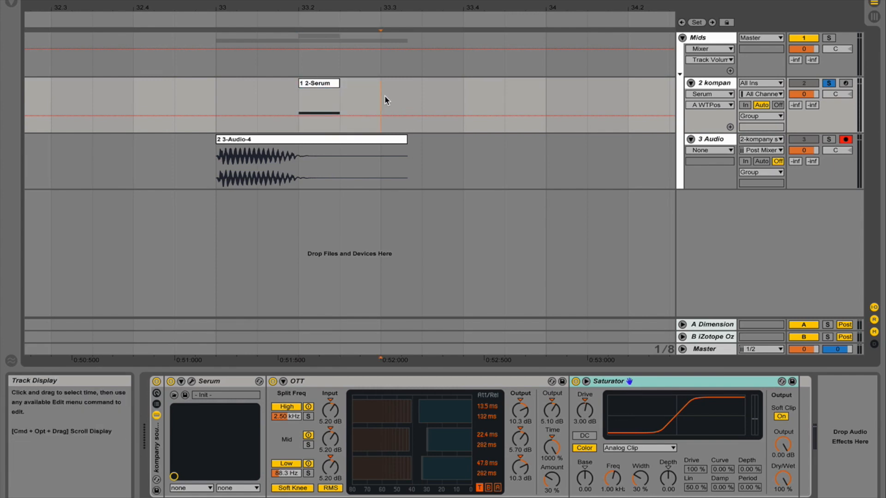
{"action": "key", "text": "super+v"}
{"action": "left_click_drag", "start_coordinate": [419, 83], "coordinate": [539, 90]}
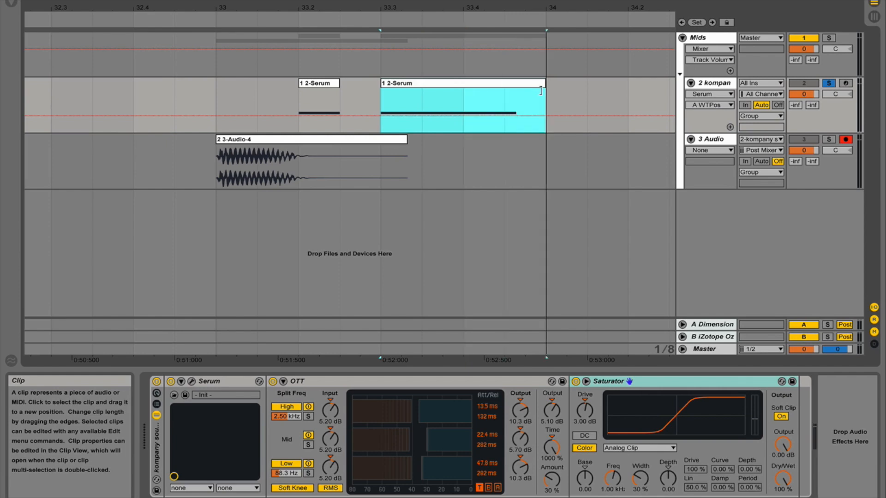
Lengthen the MIDI note in the 33.3 Serum clip to fill the whole clip, and return the playback position to 33.2.
{"action": "double_click", "coordinate": [436, 84]}
{"action": "left_click", "coordinate": [532, 256]}
{"action": "left_click", "coordinate": [450, 289]}
{"action": "left_click", "coordinate": [455, 60]}
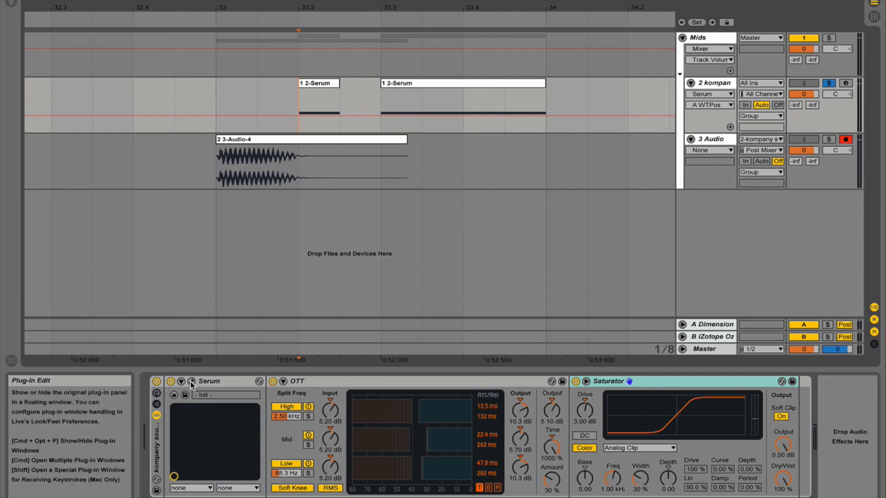
In the Serum patch, reshape LFO 1 so its curve falls to zero at about 60% of the cycle.
{"action": "left_click", "coordinate": [191, 382]}
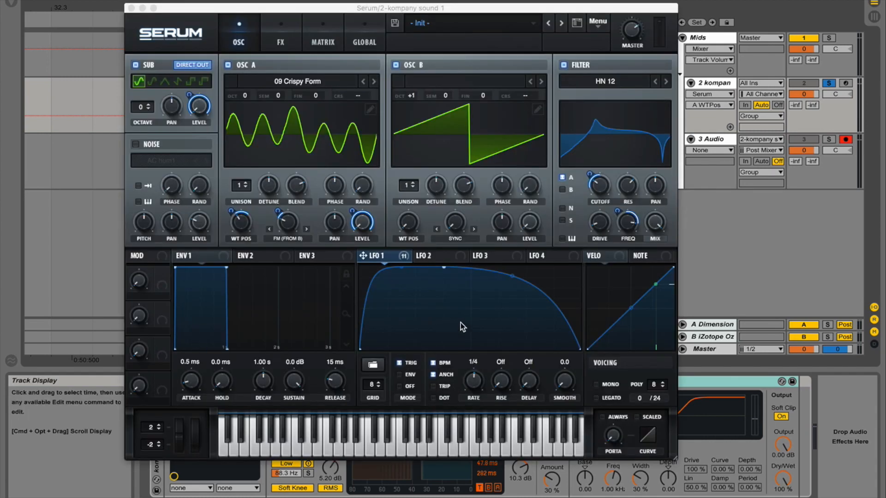
{"action": "double_click", "coordinate": [546, 303]}
{"action": "left_click_drag", "start_coordinate": [545, 302], "coordinate": [500, 375]}
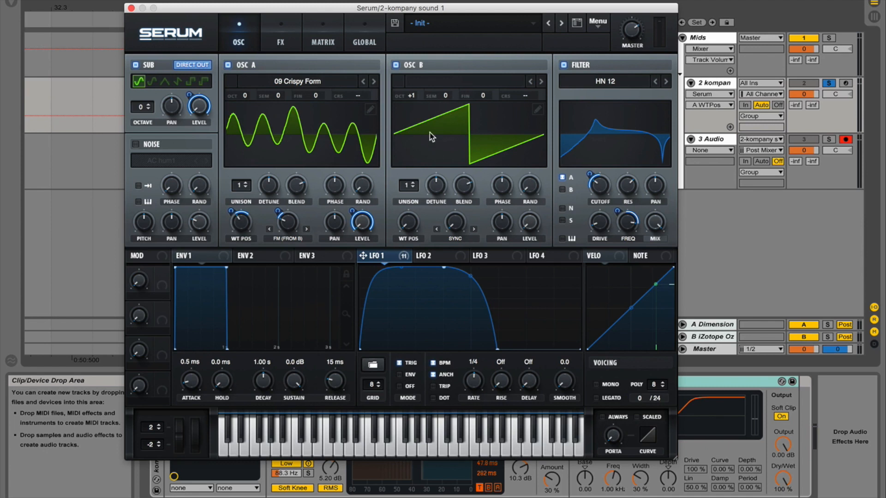
Raise oscillator B's octave to +2 and assign LFO 1 to its sync amount.
{"action": "left_click", "coordinate": [415, 93]}
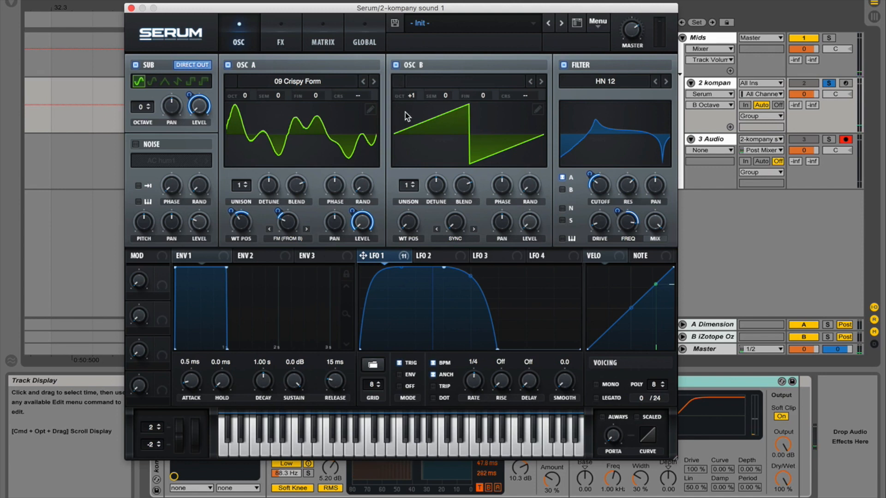
{"action": "left_click_drag", "start_coordinate": [413, 95], "coordinate": [417, 75]}
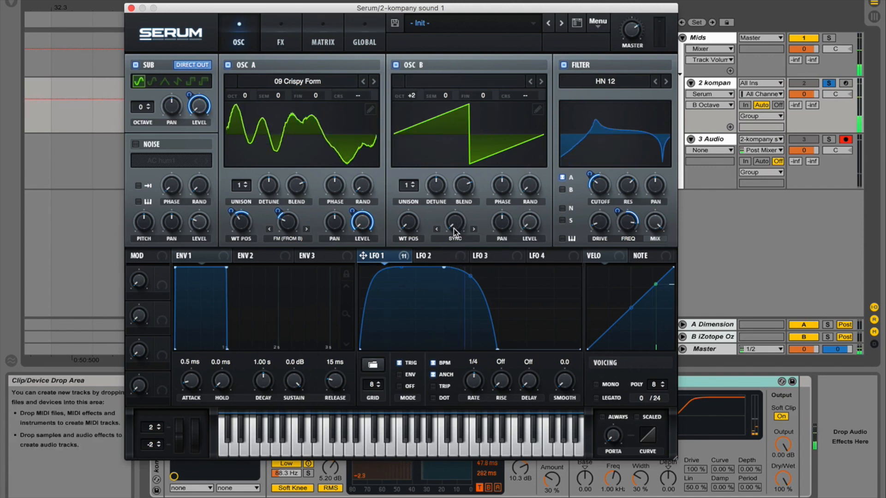
{"action": "left_click_drag", "start_coordinate": [396, 256], "coordinate": [419, 256]}
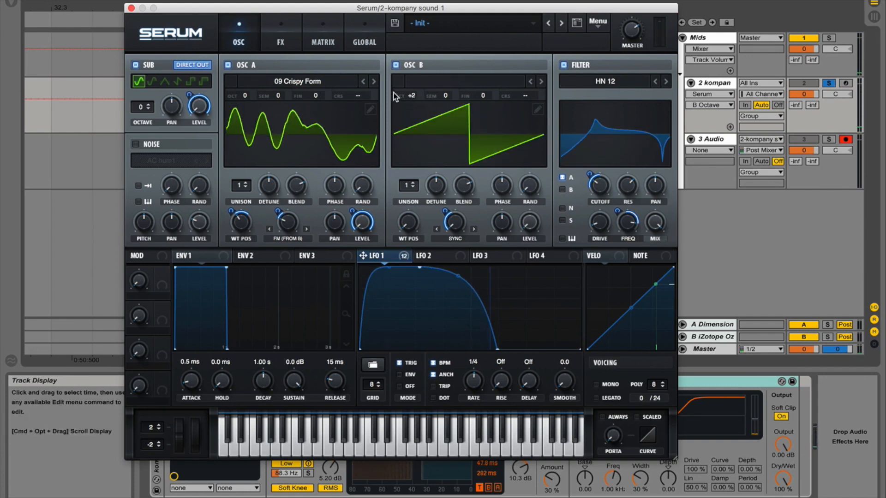
Record the 33.2 hit onto the audio track and delete the audio after 33.3.
{"action": "left_click", "coordinate": [131, 8]}
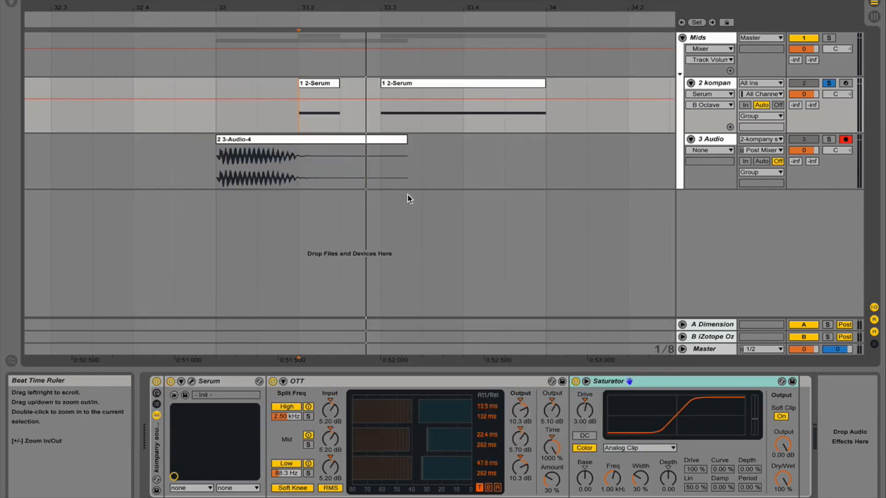
{"action": "key", "text": "space"}
{"action": "left_click_drag", "start_coordinate": [398, 179], "coordinate": [529, 184]}
{"action": "key", "text": "Delete"}
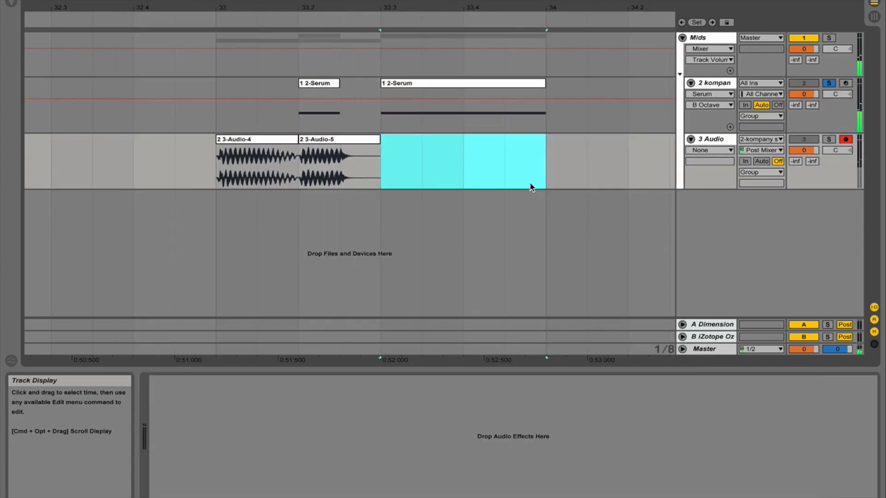
Set LFO 1 to a bar rate with its curve held at maximum to the end, and set oscillator B's octave to +1.
{"action": "left_click", "coordinate": [439, 85]}
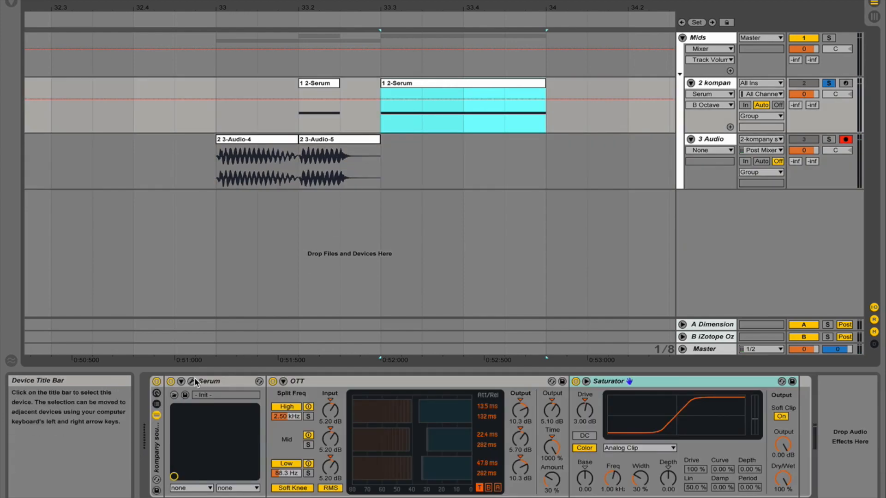
{"action": "left_click", "coordinate": [175, 395]}
{"action": "left_click_drag", "start_coordinate": [474, 390], "coordinate": [474, 401]}
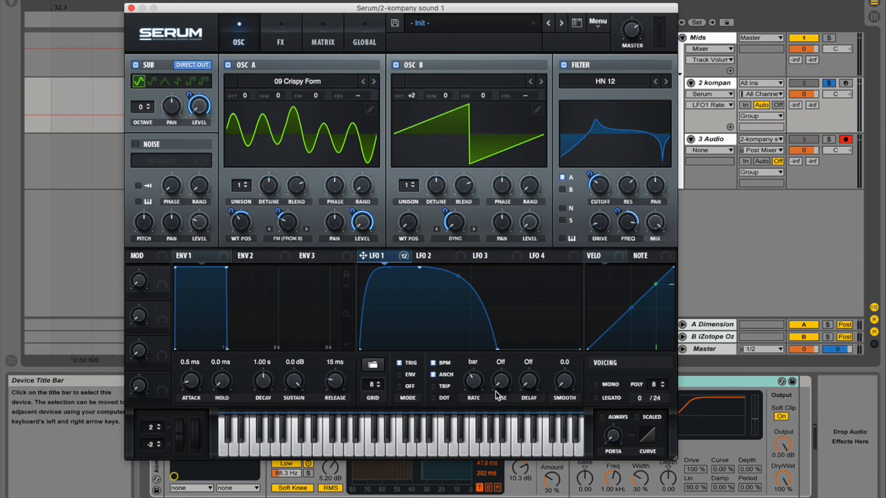
{"action": "left_click_drag", "start_coordinate": [495, 345], "coordinate": [580, 268]}
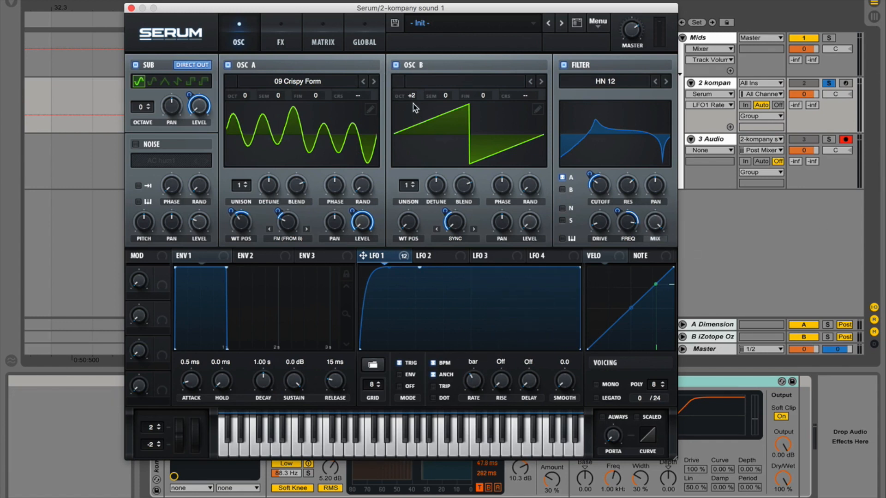
{"action": "left_click_drag", "start_coordinate": [415, 93], "coordinate": [415, 108]}
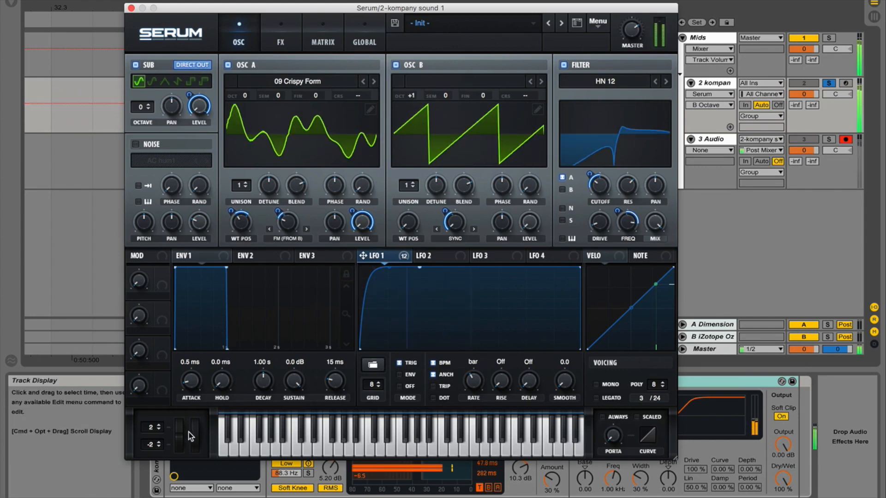
Automate Serum's pitch bend to ramp upward from 33.3 to bar 34 across the long clip.
{"action": "left_click_drag", "start_coordinate": [182, 438], "coordinate": [182, 427]}
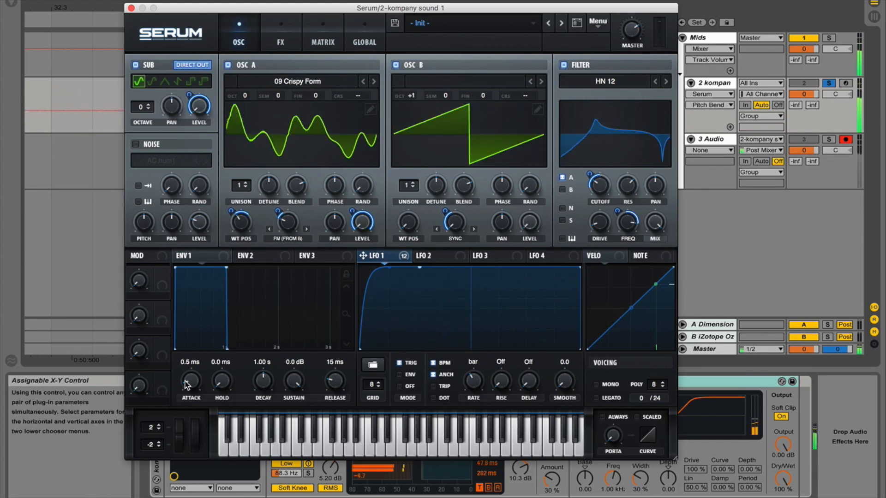
{"action": "left_click", "coordinate": [131, 7]}
{"action": "left_click", "coordinate": [377, 117]}
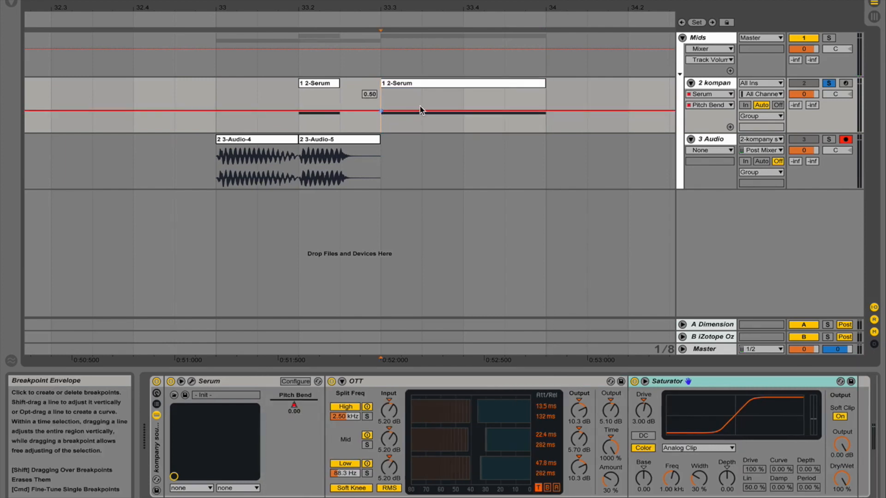
{"action": "left_click_drag", "start_coordinate": [524, 110], "coordinate": [545, 90]}
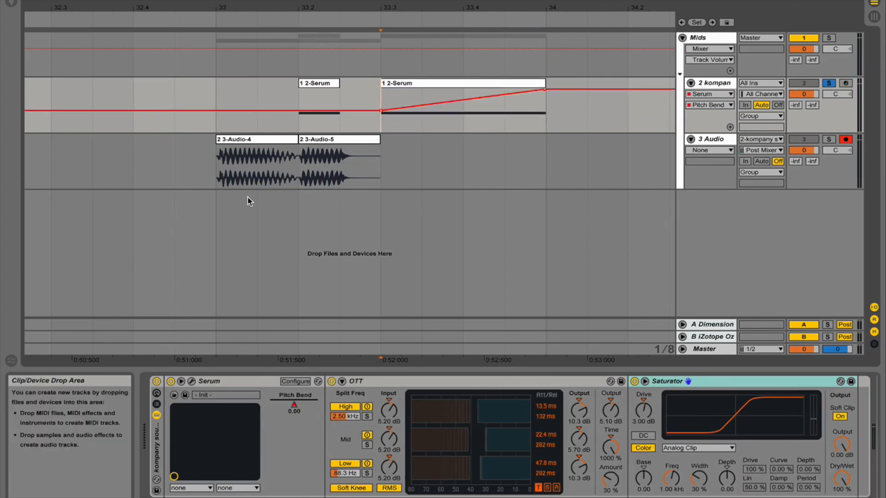
Add a Reverb effect to the audio track and set its Dry/Wet to 0%.
{"action": "left_click_drag", "start_coordinate": [219, 179], "coordinate": [558, 198]}
{"action": "left_click", "coordinate": [261, 140]}
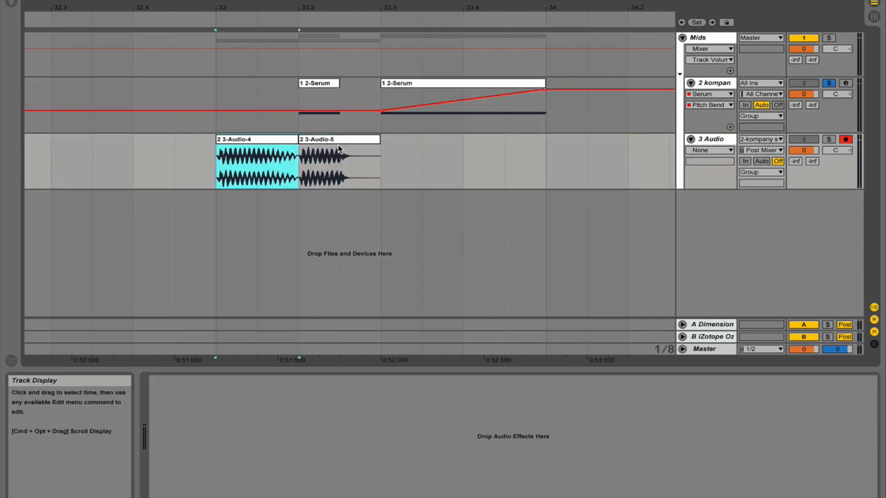
{"action": "left_click", "coordinate": [353, 175]}
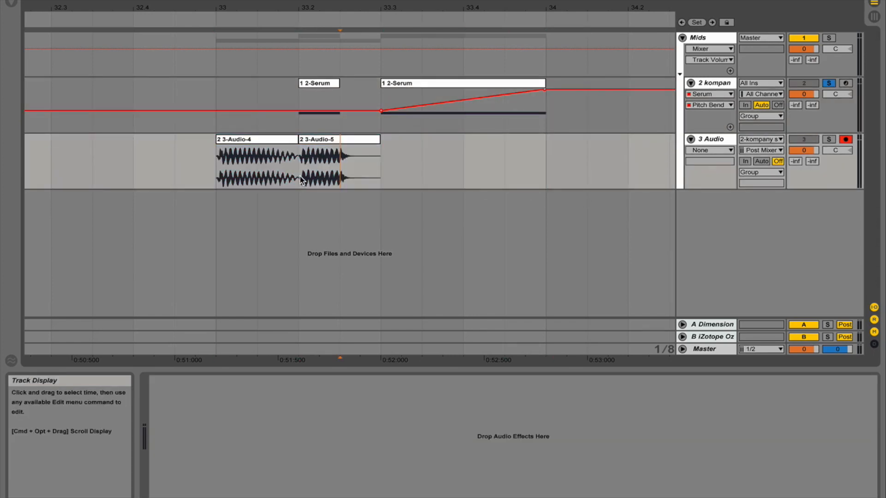
{"action": "key", "text": "super+f"}
{"action": "type", "text": "reverb"}
{"action": "double_click", "coordinate": [115, 30]}
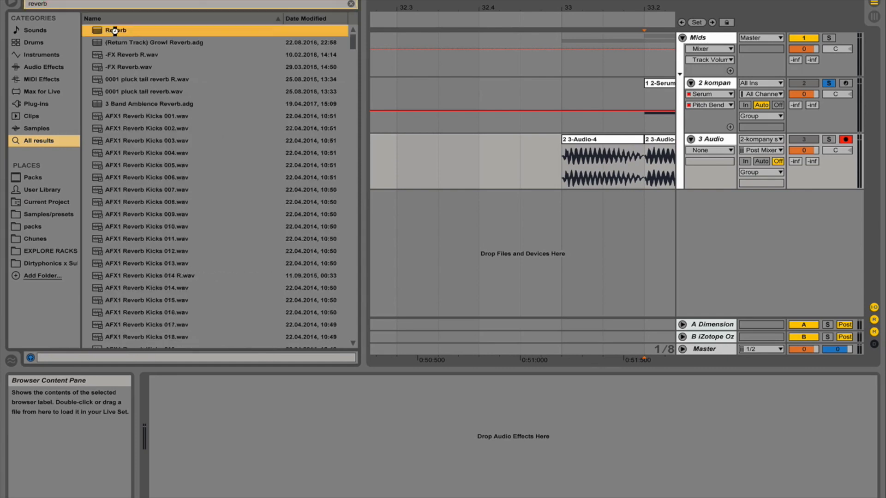
{"action": "left_click_drag", "start_coordinate": [445, 481], "coordinate": [445, 496]}
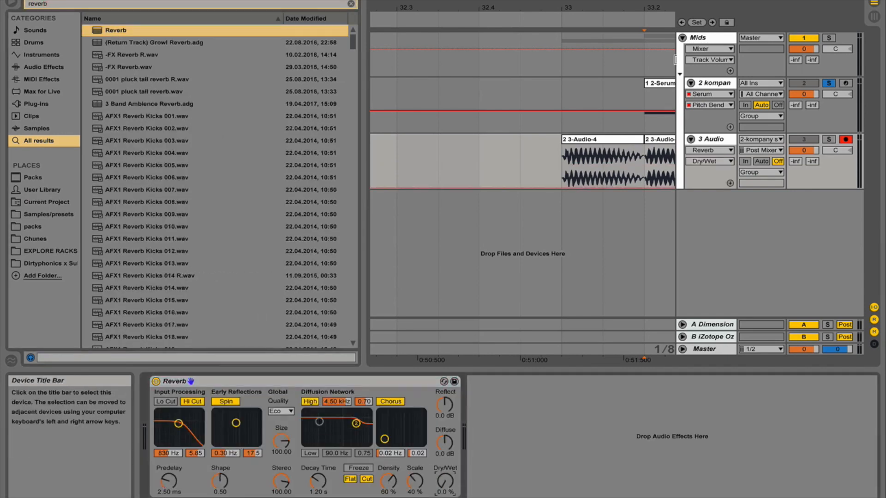
Automate the Reverb's Dry/Wet to rise over the tail of the second audio hit and drop back to zero at 33.3.
{"action": "left_click", "coordinate": [13, 4]}
{"action": "left_click", "coordinate": [158, 188]}
{"action": "left_click_drag", "start_coordinate": [176, 188], "coordinate": [181, 158]}
{"action": "key", "text": "b"}
{"action": "left_click", "coordinate": [238, 188]}
{"action": "key", "text": "b"}
{"action": "left_click", "coordinate": [256, 158]}
Load the Monster 7 [SL] wavetable into oscillator A of the bass track's Serum patch.
{"action": "left_click", "coordinate": [213, 98]}
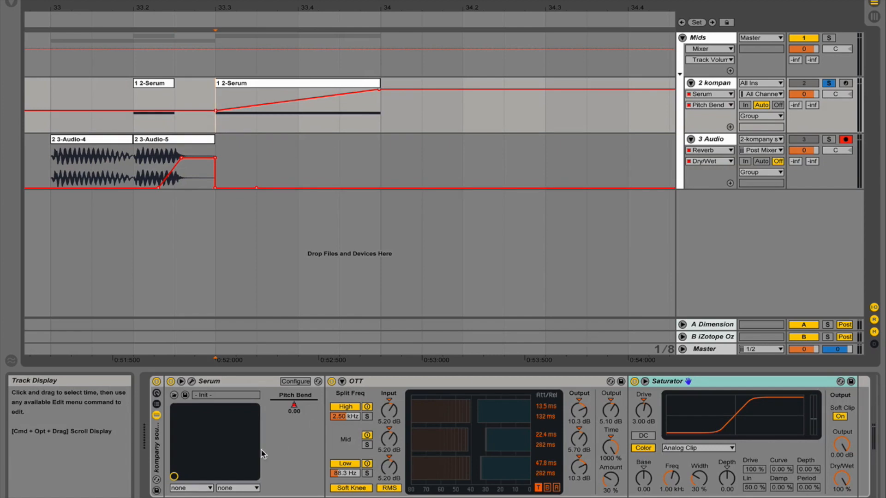
{"action": "left_click", "coordinate": [193, 384]}
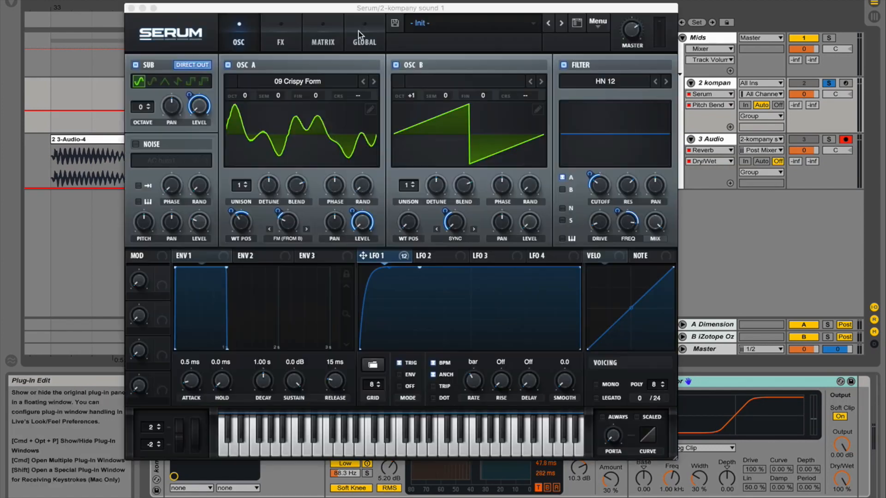
{"action": "left_click", "coordinate": [270, 82]}
{"action": "left_click", "coordinate": [270, 83]}
{"action": "left_click", "coordinate": [270, 82]}
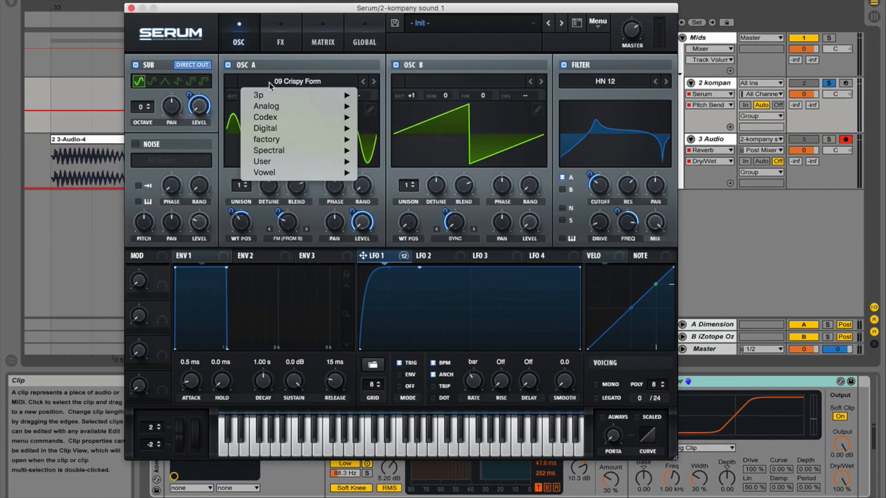
{"action": "left_click", "coordinate": [269, 82]}
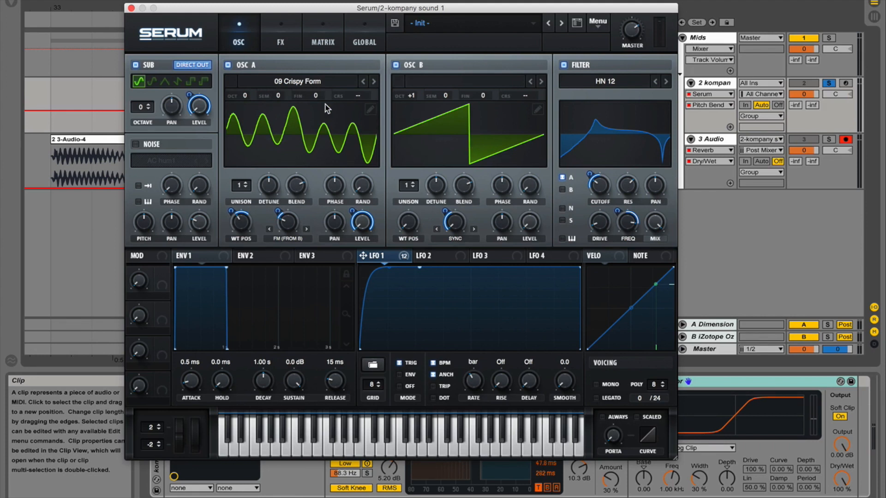
{"action": "left_click", "coordinate": [304, 82]}
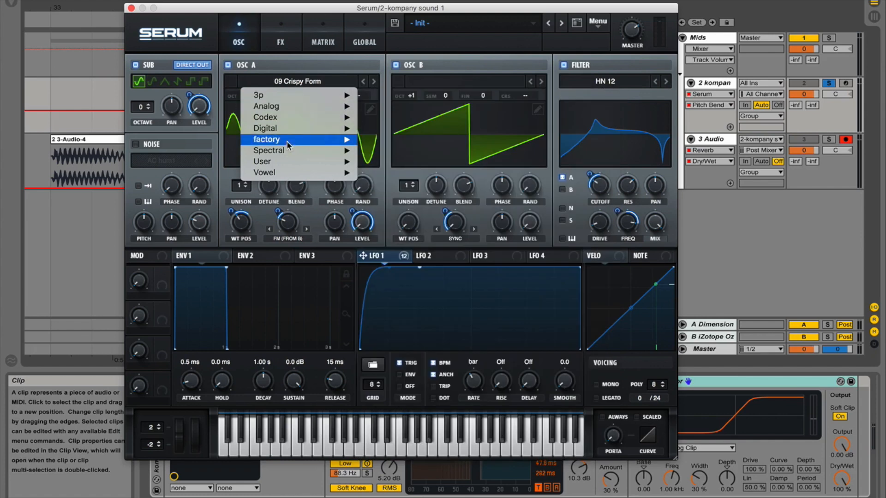
{"action": "mouse_move", "coordinate": [302, 150]}
{"action": "left_click", "coordinate": [406, 270]}
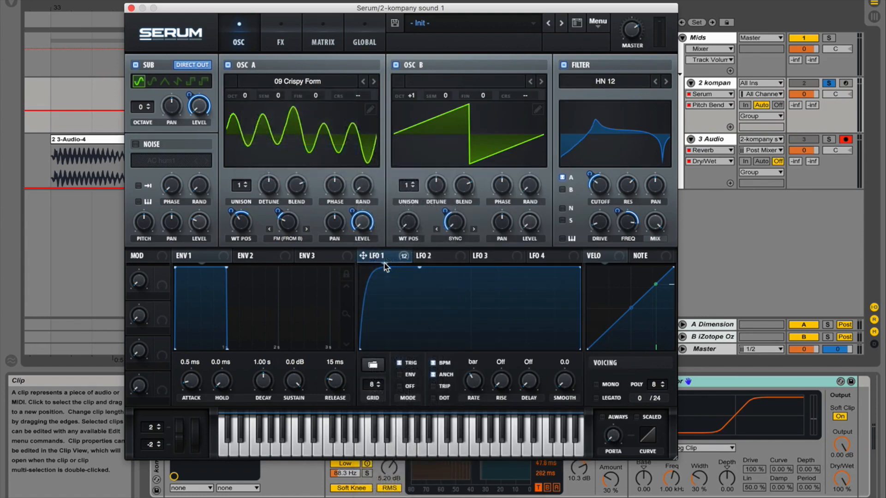
Set oscillator A's wavetable position to about 251.
{"action": "left_click_drag", "start_coordinate": [242, 225], "coordinate": [250, 303]}
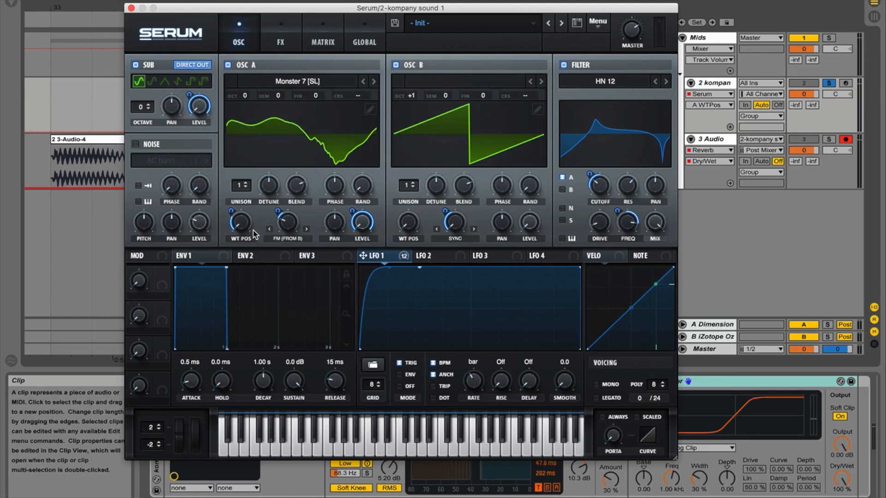
{"action": "left_click_drag", "start_coordinate": [242, 226], "coordinate": [283, 129]}
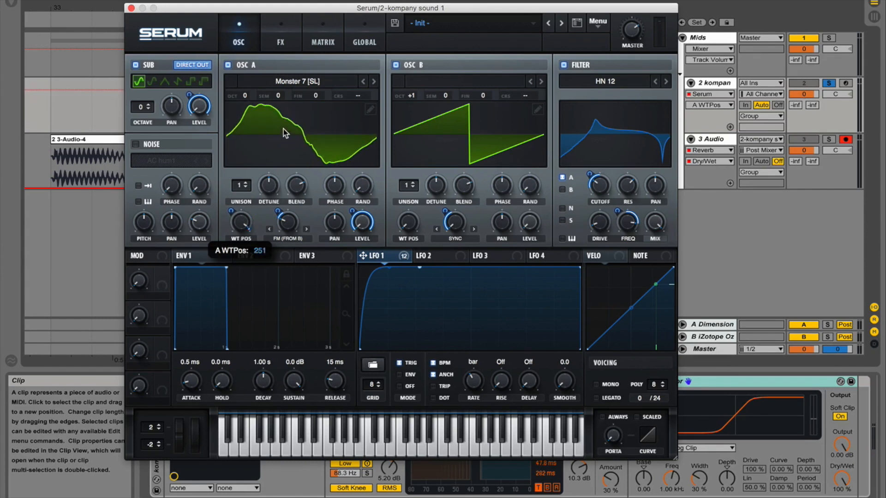
{"action": "mouse_move", "coordinate": [238, 225]}
{"action": "left_mouse_down"}
{"action": "mouse_move", "coordinate": [236, 241]}
{"action": "mouse_move", "coordinate": [238, 222]}
{"action": "left_mouse_up"}
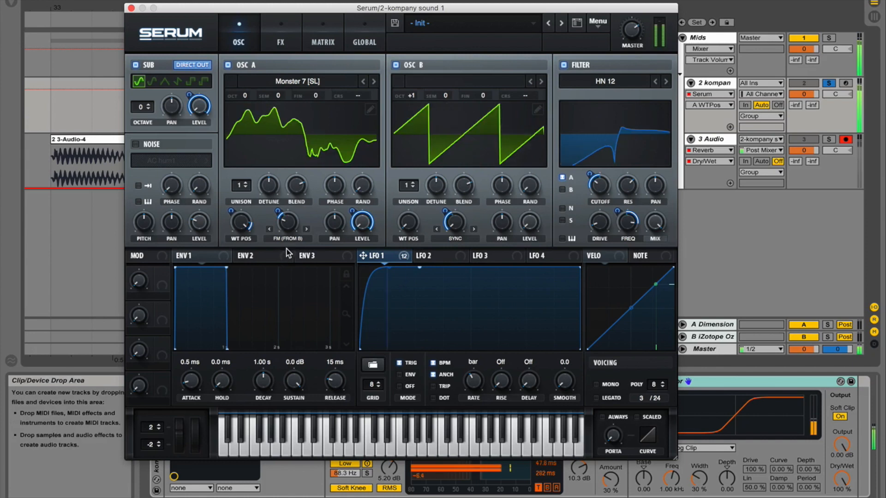
Examine the warp mode options for oscillator A.
{"action": "left_click", "coordinate": [300, 230]}
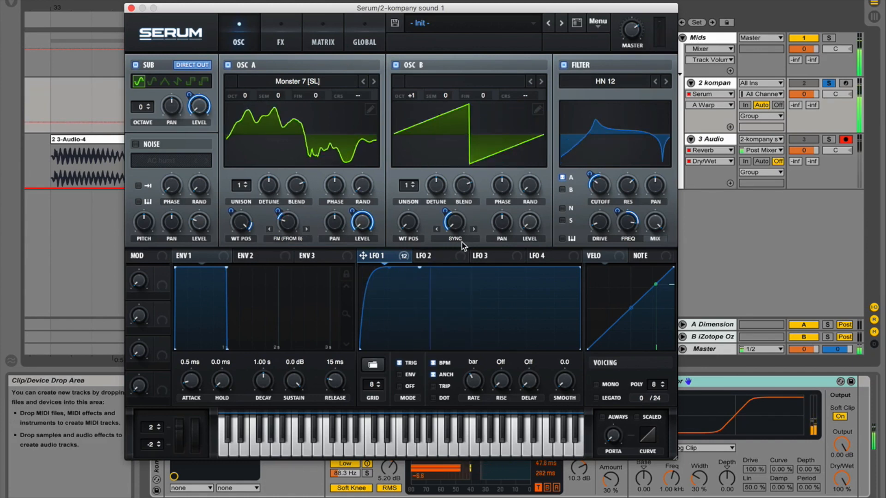
{"action": "left_click", "coordinate": [289, 240]}
{"action": "left_click", "coordinate": [290, 241]}
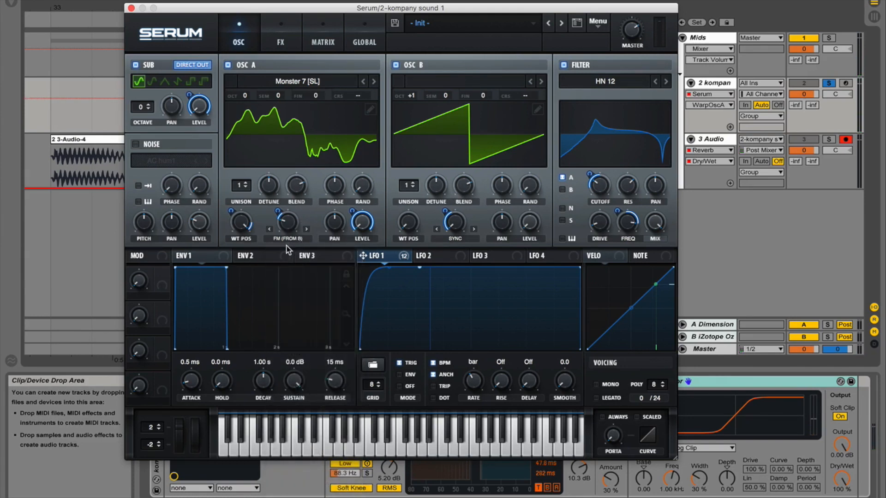
{"action": "left_click", "coordinate": [288, 239]}
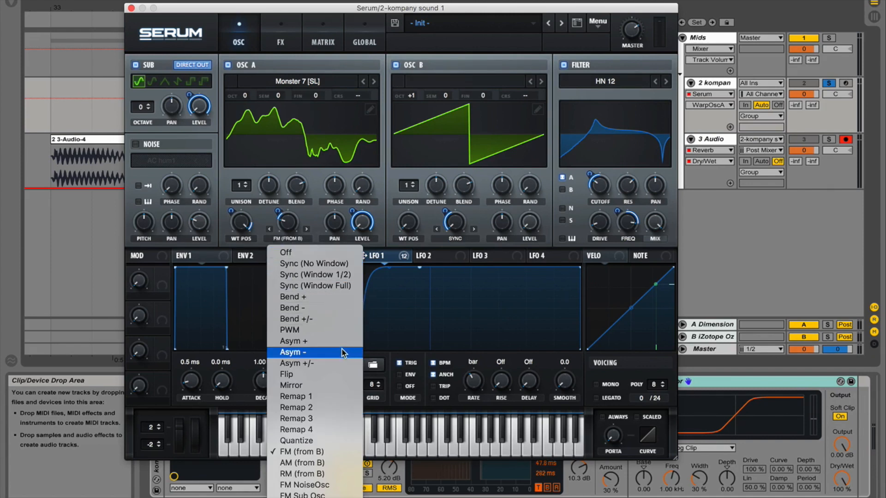
{"action": "left_click", "coordinate": [309, 227]}
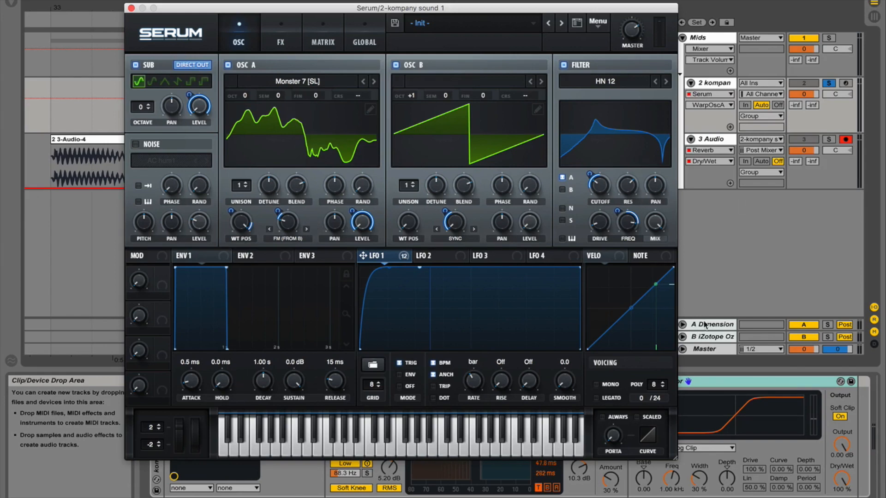
Adjust the Sync warp amount of oscillator B in the Serum patch.
{"action": "left_click", "coordinate": [279, 43]}
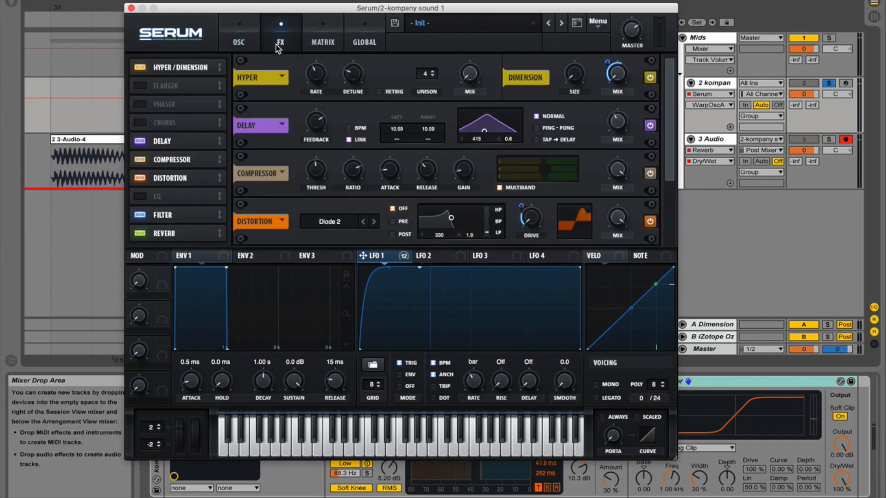
{"action": "left_click", "coordinate": [242, 38]}
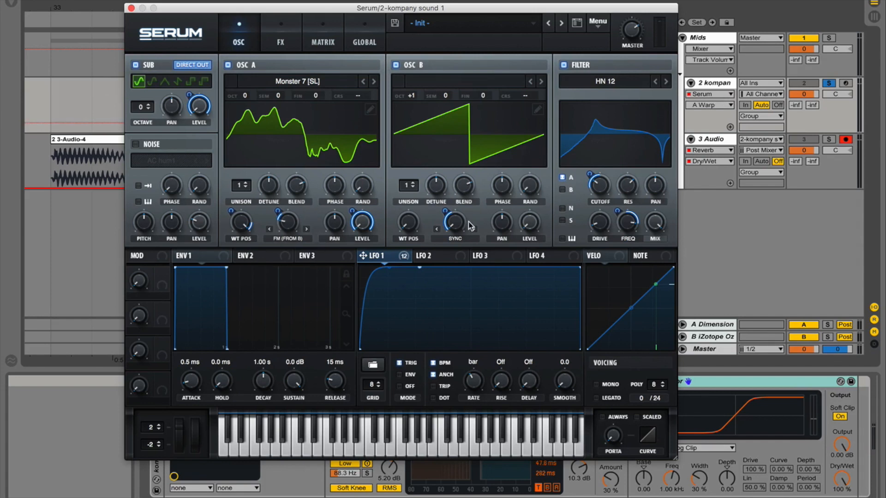
{"action": "left_click_drag", "start_coordinate": [458, 227], "coordinate": [459, 218]}
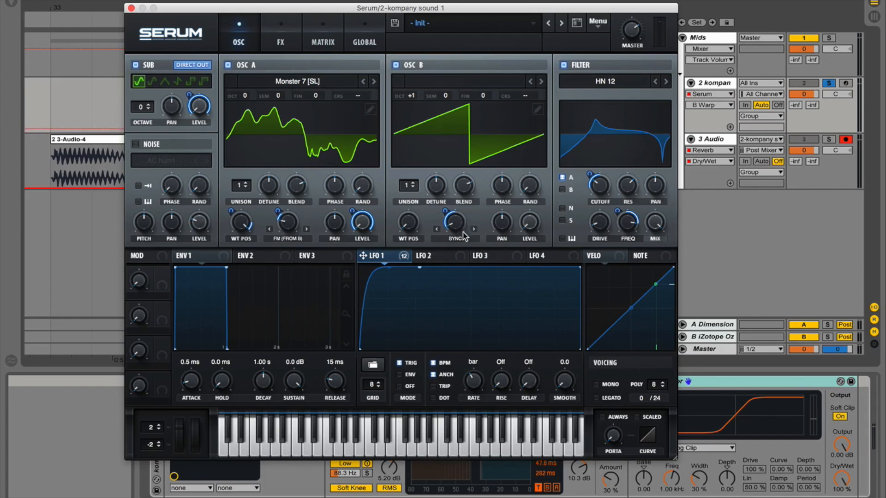
{"action": "left_click", "coordinate": [455, 239]}
{"action": "left_click", "coordinate": [375, 249]}
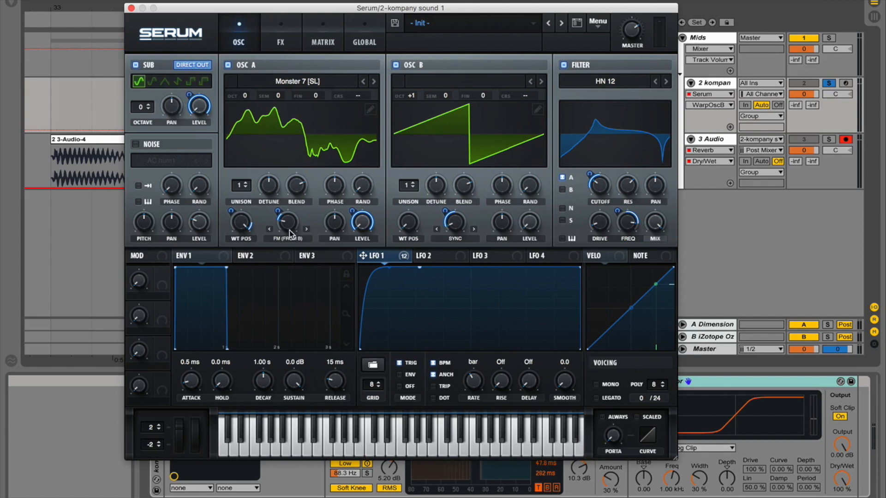
Lower the cutoff of the Flg + filter in Serum's effects and increase its LFO 1 modulation depth.
{"action": "left_click", "coordinate": [601, 188]}
{"action": "left_click", "coordinate": [278, 32]}
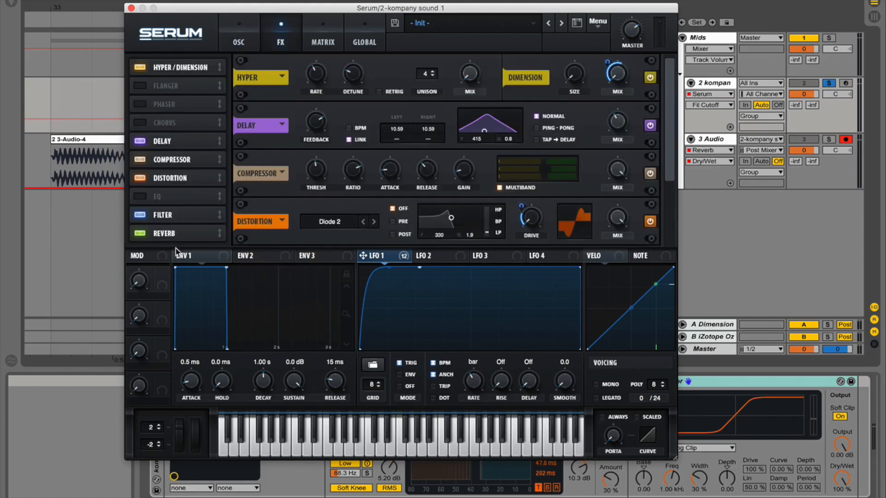
{"action": "left_click_drag", "start_coordinate": [671, 189], "coordinate": [516, 238]}
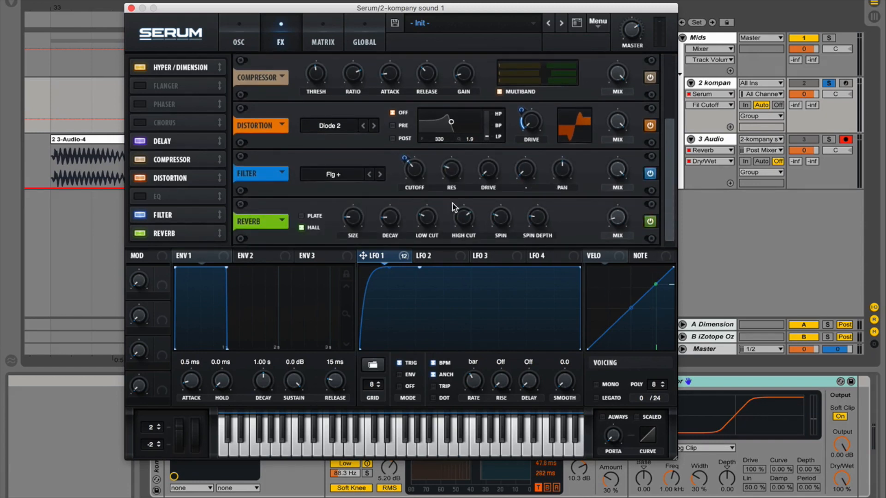
{"action": "mouse_move", "coordinate": [416, 174]}
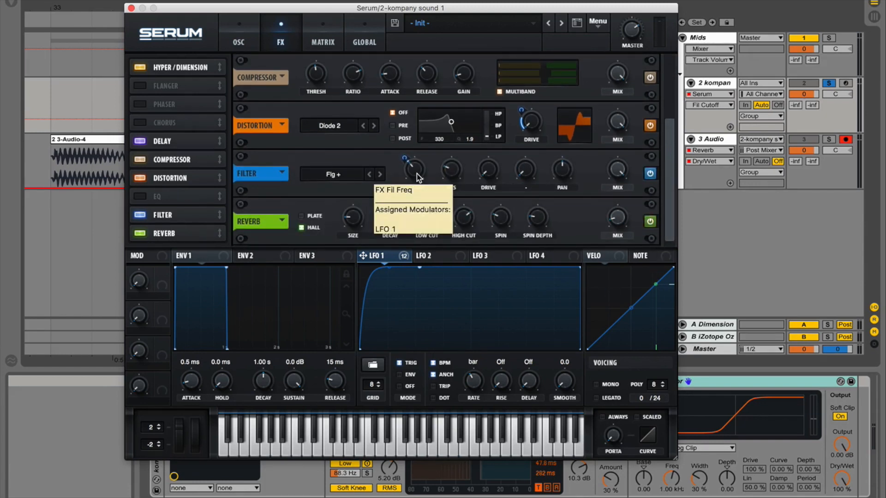
{"action": "left_click", "coordinate": [417, 175]}
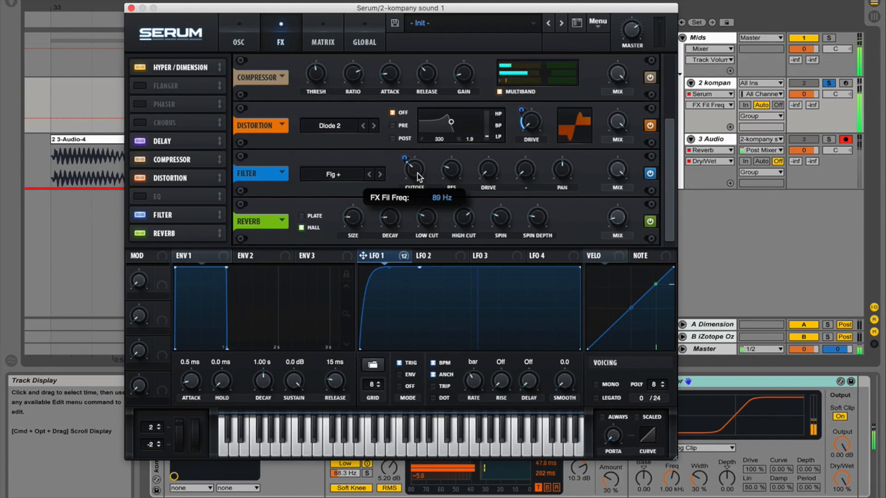
{"action": "left_click_drag", "start_coordinate": [417, 177], "coordinate": [420, 184]}
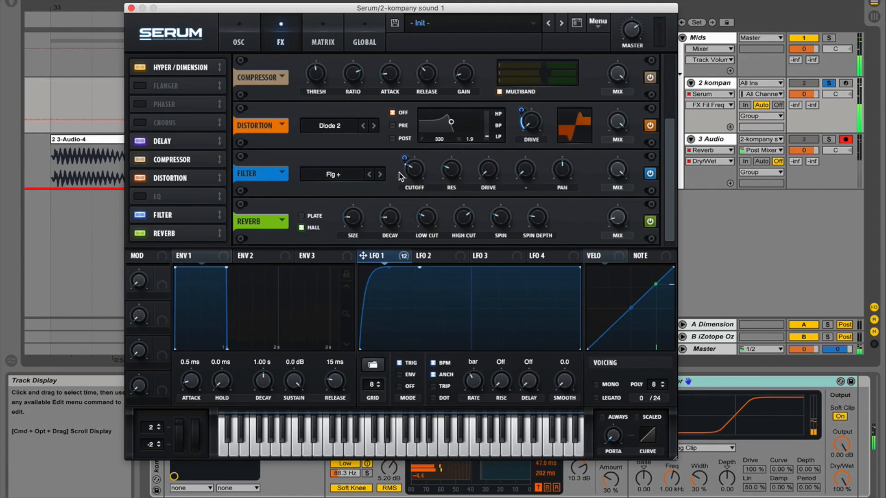
{"action": "left_click_drag", "start_coordinate": [405, 157], "coordinate": [406, 151]}
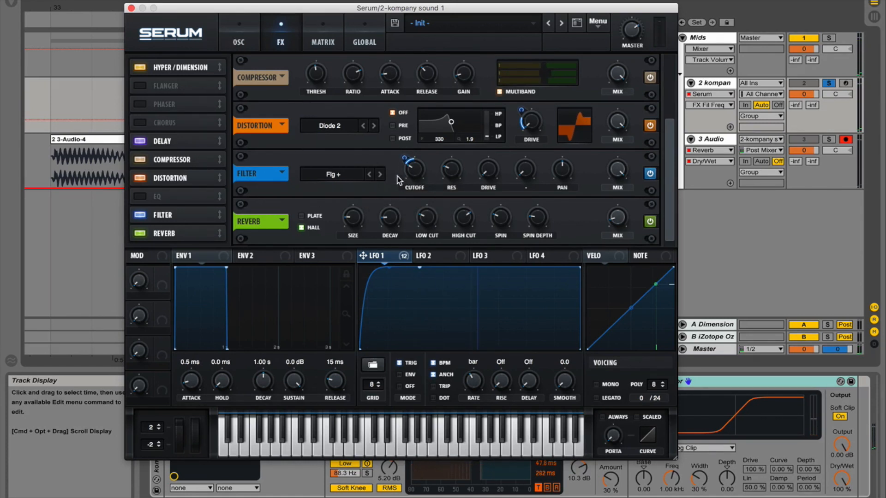
Close the Serum window and resample the bass hit starting at 33.3 onto the audio track.
{"action": "left_click", "coordinate": [246, 42]}
{"action": "left_click", "coordinate": [131, 8]}
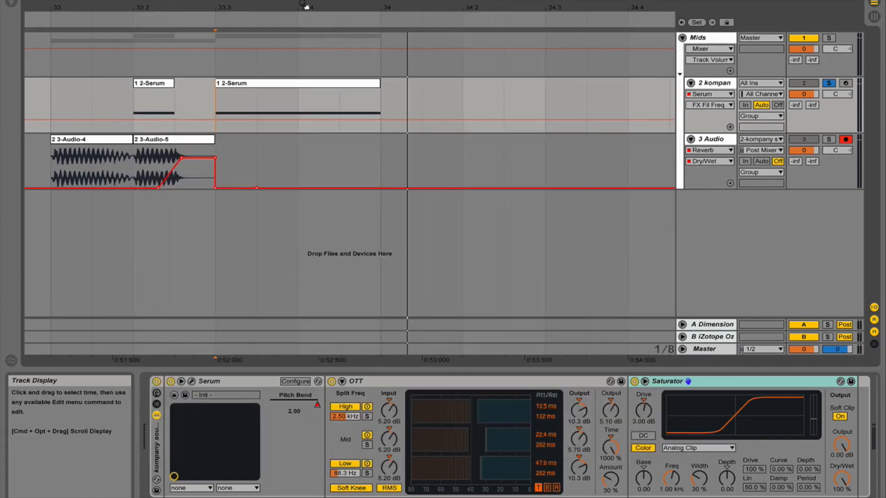
{"action": "left_click", "coordinate": [351, 1]}
{"action": "left_click_drag", "start_coordinate": [254, 9], "coordinate": [437, 5]}
{"action": "key", "text": "space"}
Solo the audio track and play back the three resampled hits from bar 33.
{"action": "left_click", "coordinate": [276, 159]}
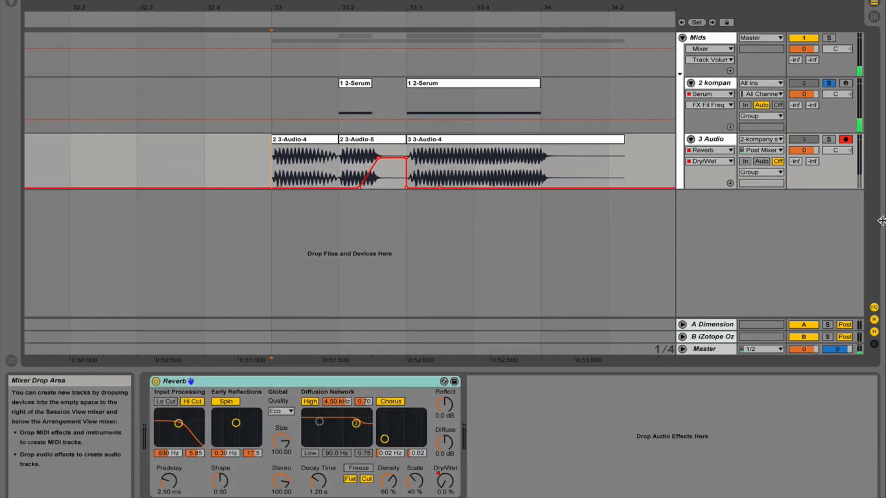
{"action": "left_click", "coordinate": [829, 139]}
{"action": "key", "text": "space"}
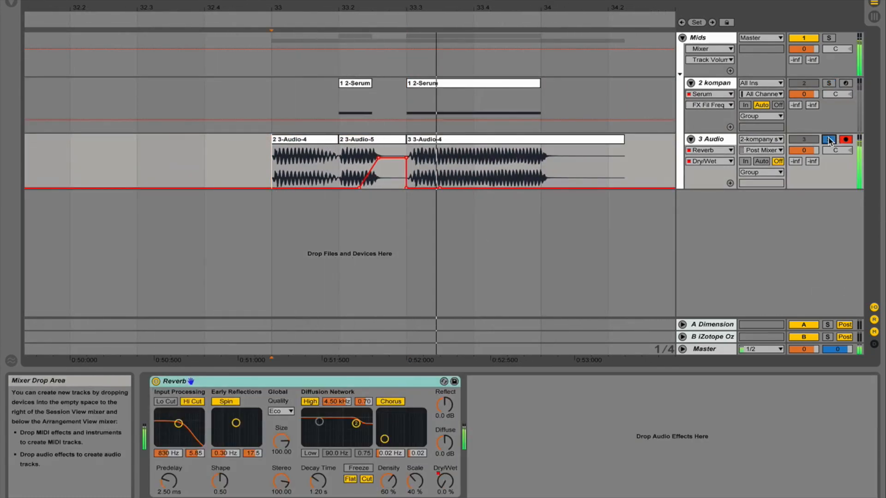
{"action": "key", "text": "space"}
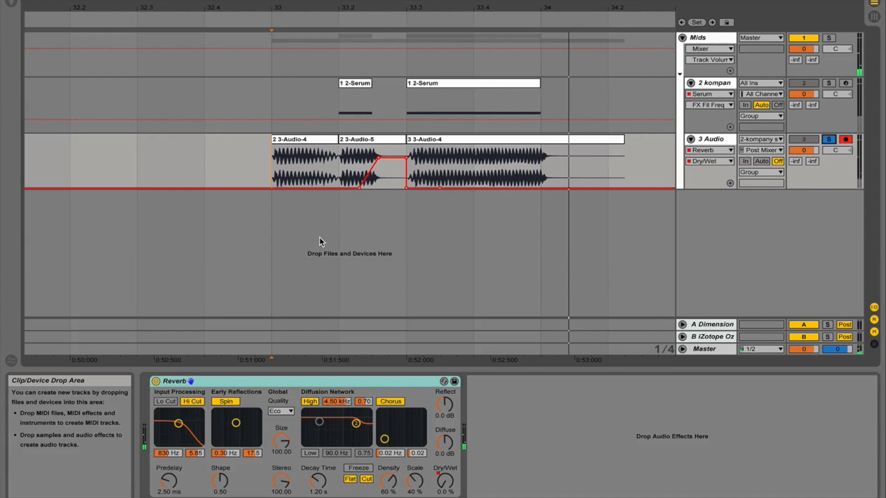
Solo the Serum bass track again and select its MIDI clip at 33.3.
{"action": "left_click_drag", "start_coordinate": [268, 171], "coordinate": [400, 173]}
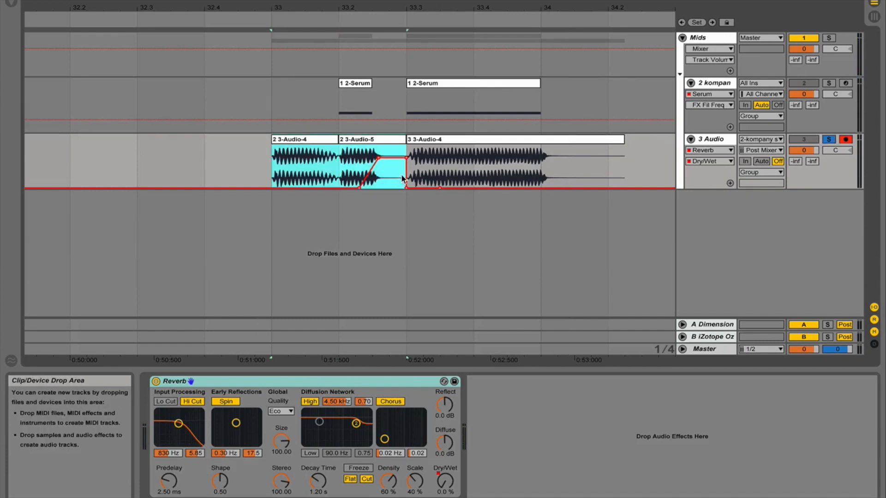
{"action": "left_click", "coordinate": [341, 166]}
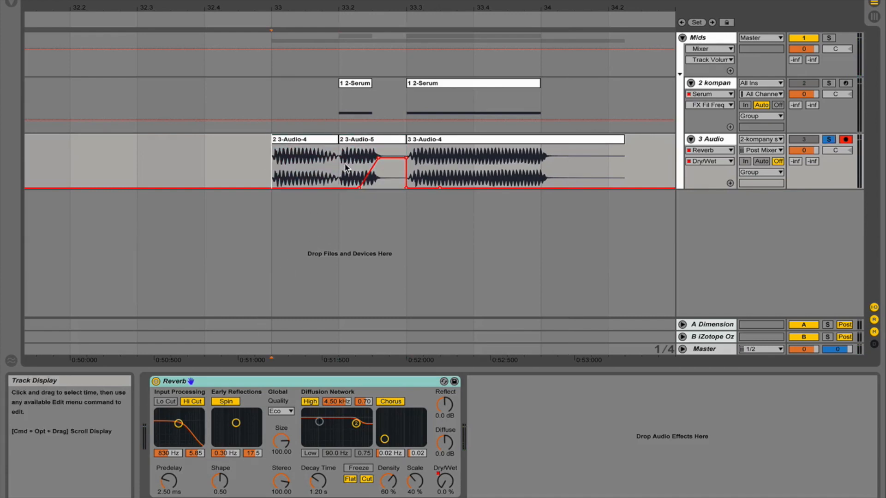
{"action": "left_click", "coordinate": [455, 86]}
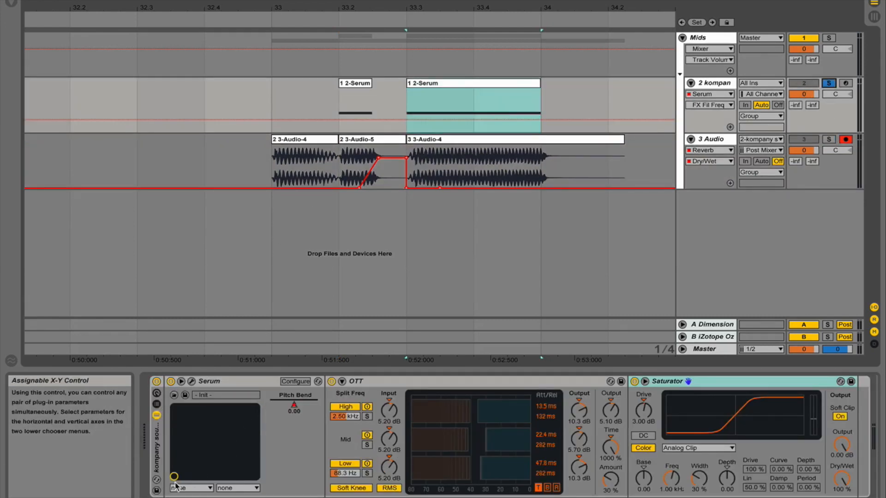
{"action": "left_click_drag", "start_coordinate": [469, 7], "coordinate": [442, 1]}
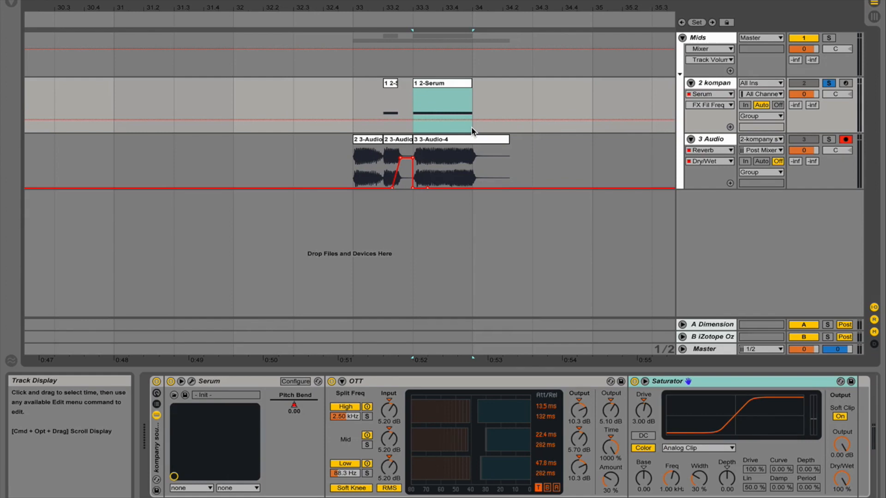
Search the browser for "the wap" and preview a THE WAP.wav sample.
{"action": "key", "text": "super+f"}
{"action": "type", "text": "the wap"}
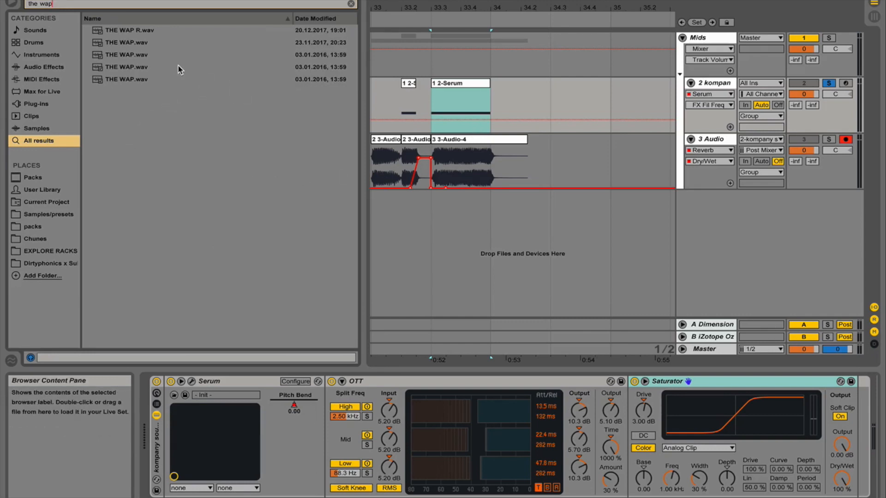
{"action": "left_click", "coordinate": [166, 65]}
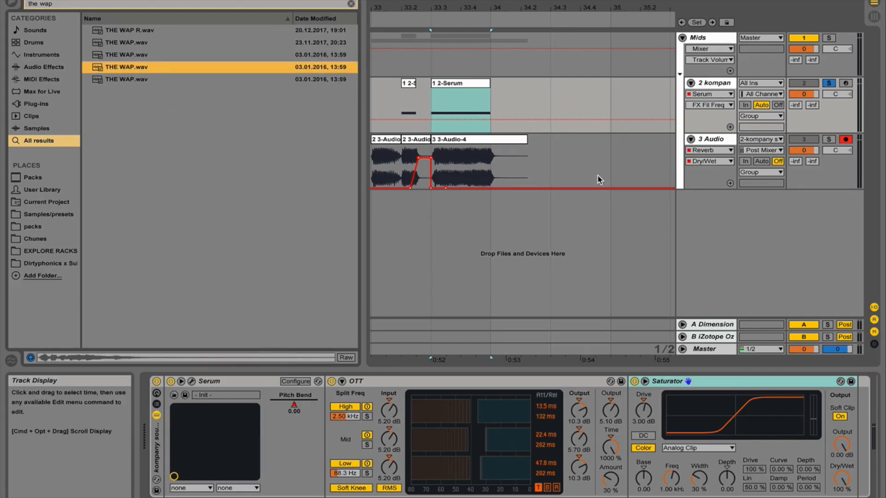
{"action": "left_click", "coordinate": [475, 149]}
{"action": "left_click_drag", "start_coordinate": [482, 8], "coordinate": [509, 8]}
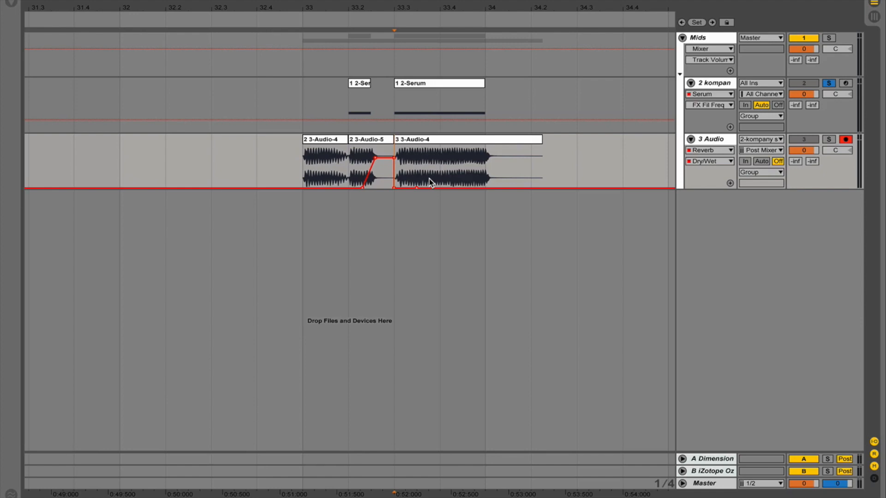
{"action": "left_click", "coordinate": [342, 156]}
{"action": "left_click", "coordinate": [376, 155]}
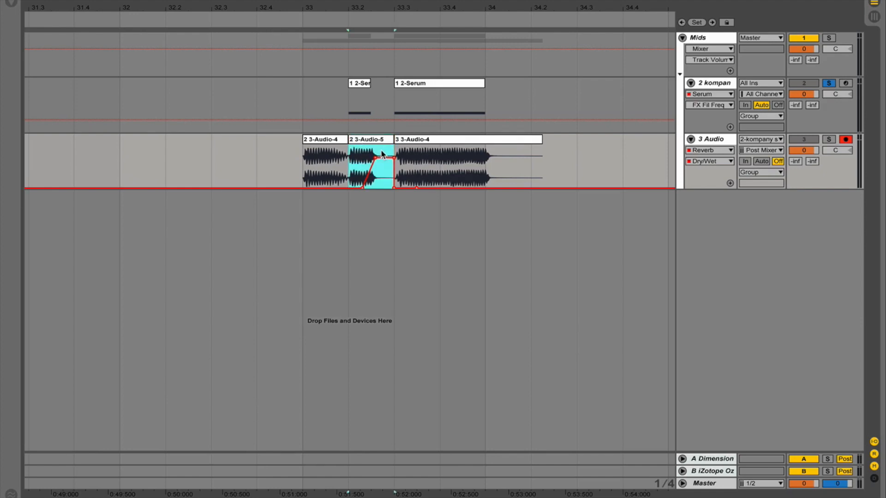
{"action": "left_click", "coordinate": [354, 162]}
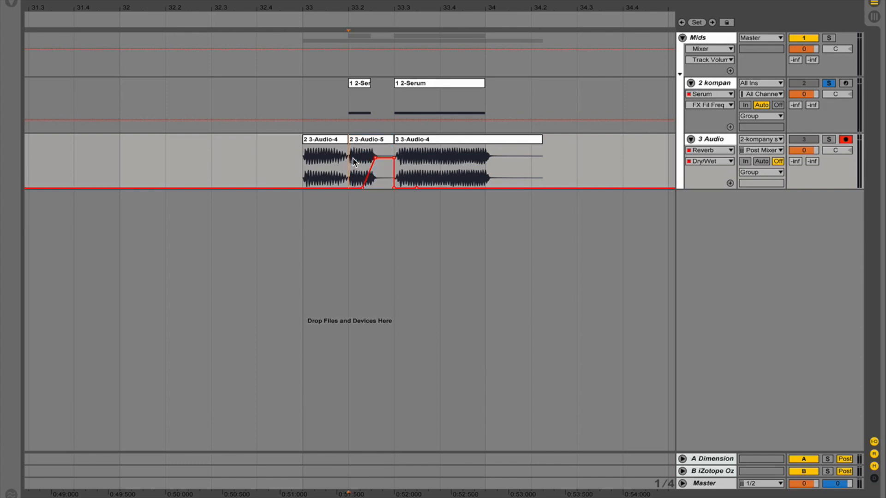